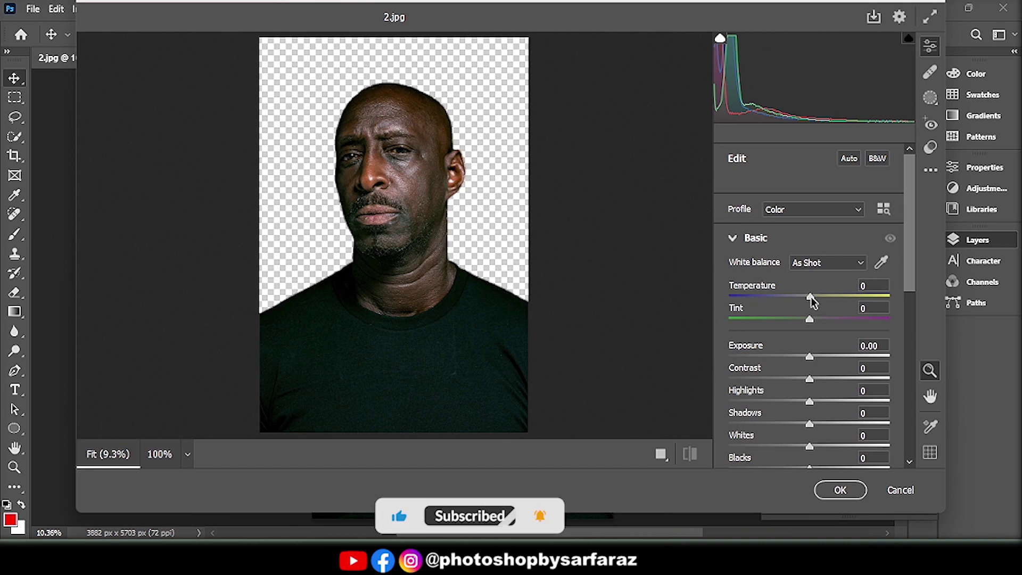
Step: In Camera Raw, set Exposure +0.55, Contrast -21, Clarity -17 and Saturation -100, then apply
{"action": "left_click_drag", "start_coordinate": [810, 297], "coordinate": [831, 408]}
{"action": "scroll", "coordinate": [835, 297], "scroll_direction": "down", "scroll_amount": 3}
{"action": "scroll", "coordinate": [835, 361], "scroll_direction": "down", "scroll_amount": 2}
{"action": "left_click_drag", "start_coordinate": [809, 350], "coordinate": [796, 373]}
{"action": "scroll", "coordinate": [798, 373], "scroll_direction": "down", "scroll_amount": 4}
{"action": "left_click_drag", "start_coordinate": [809, 253], "coordinate": [729, 253]}
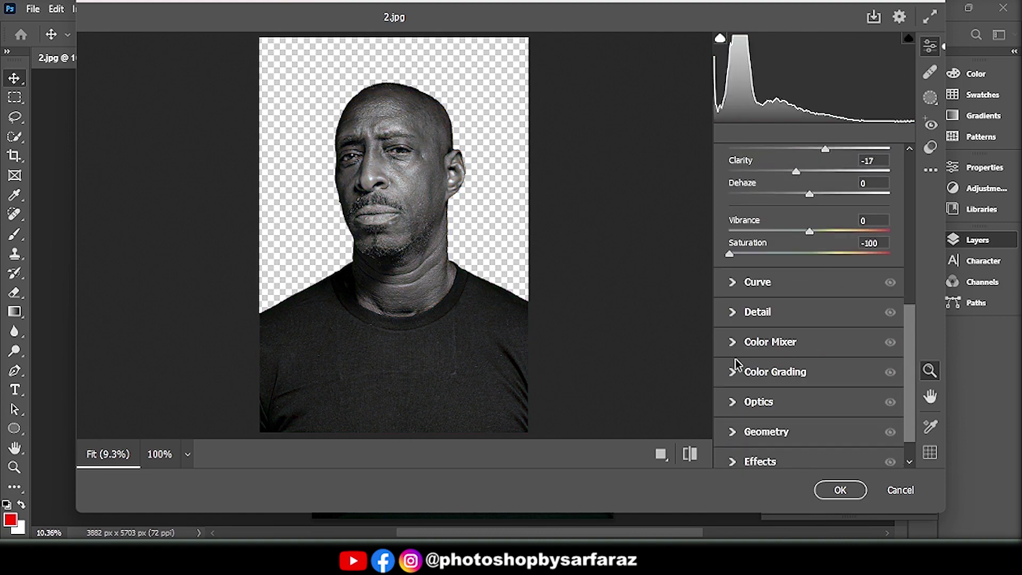
{"action": "left_click", "coordinate": [837, 490]}
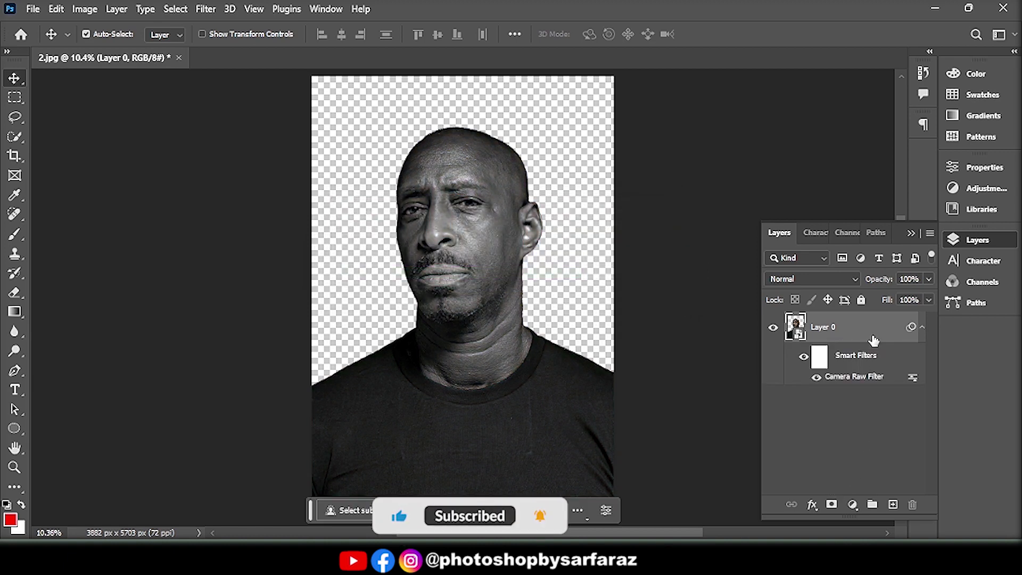
Step: Add a dark grey #242424 Color Fill layer below Layer 0, then reselect Layer 0
{"action": "left_click", "coordinate": [853, 504]}
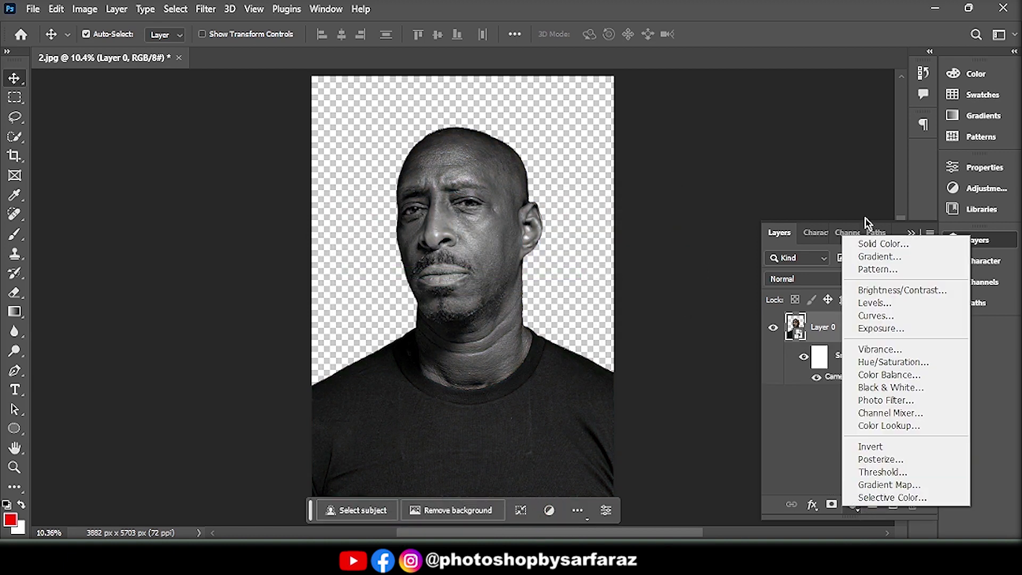
{"action": "left_click", "coordinate": [866, 243]}
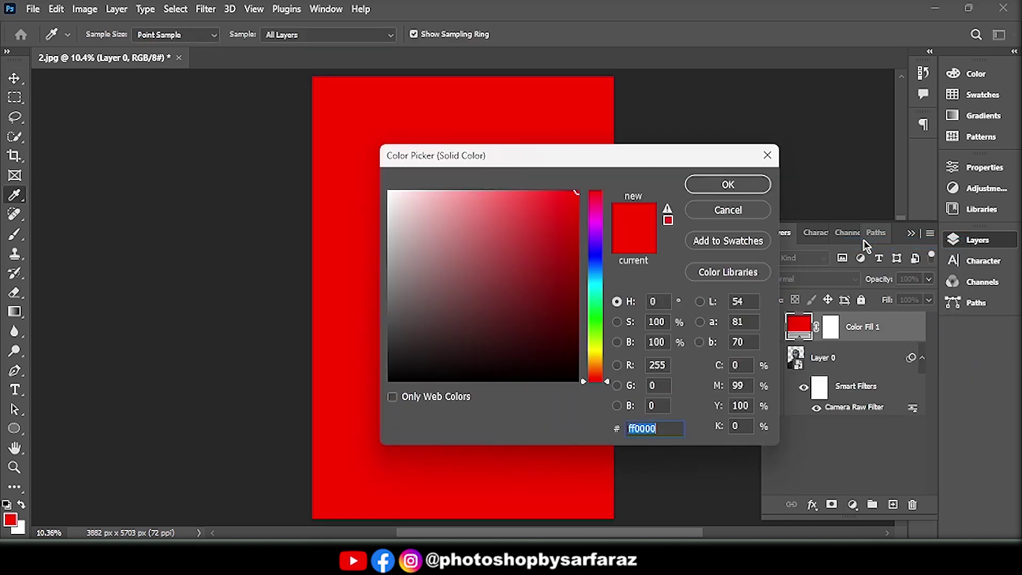
{"action": "mouse_move", "coordinate": [400, 351]}
{"action": "left_mouse_down"}
{"action": "mouse_move", "coordinate": [380, 342]}
{"action": "mouse_move", "coordinate": [378, 366]}
{"action": "left_mouse_up"}
{"action": "left_click", "coordinate": [698, 187]}
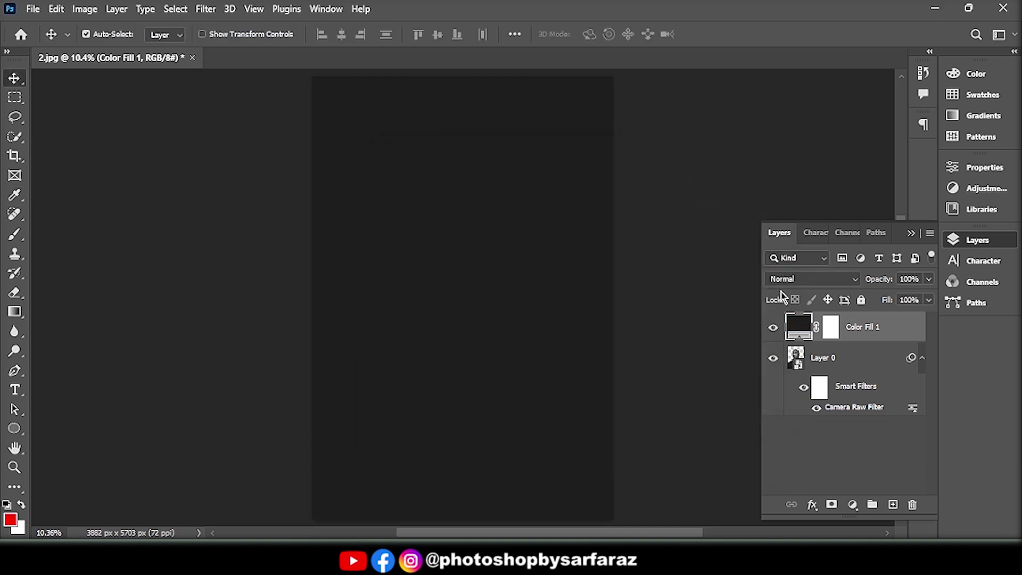
{"action": "left_click_drag", "start_coordinate": [874, 339], "coordinate": [869, 414]}
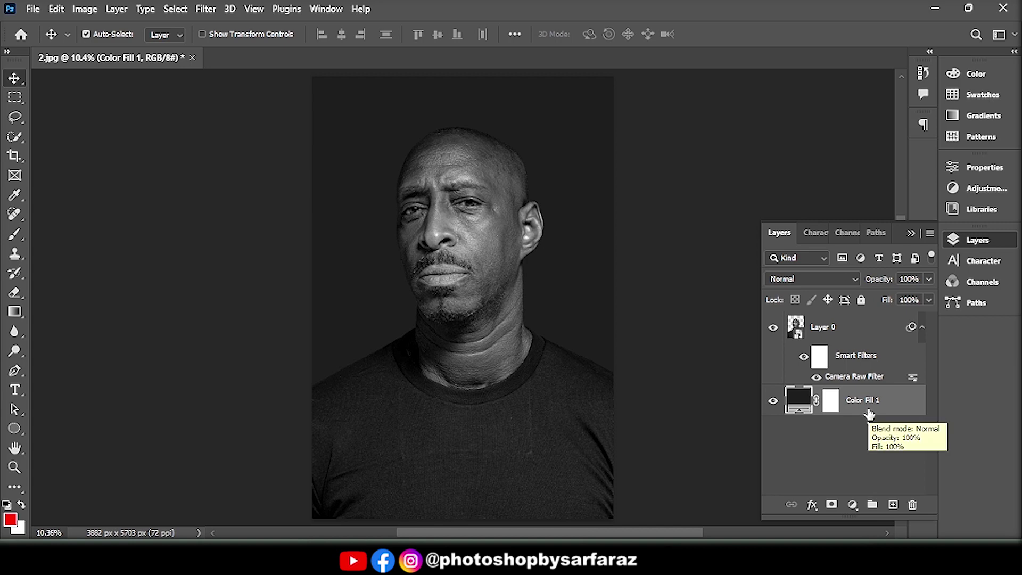
{"action": "left_click", "coordinate": [837, 330]}
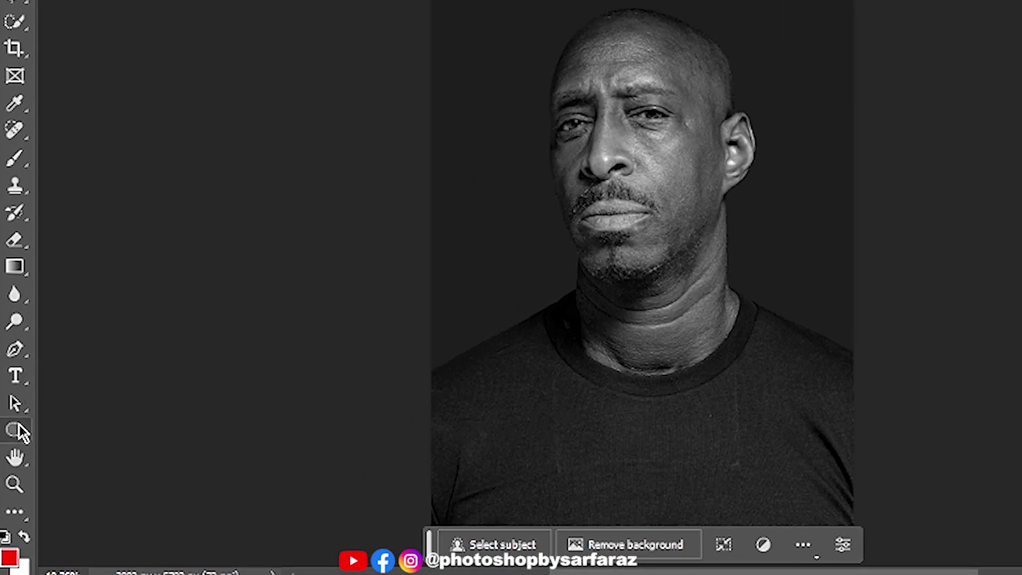
Step: Draw a large ellipse over the face with no fill and a thick red stroke
{"action": "right_click", "coordinate": [19, 431]}
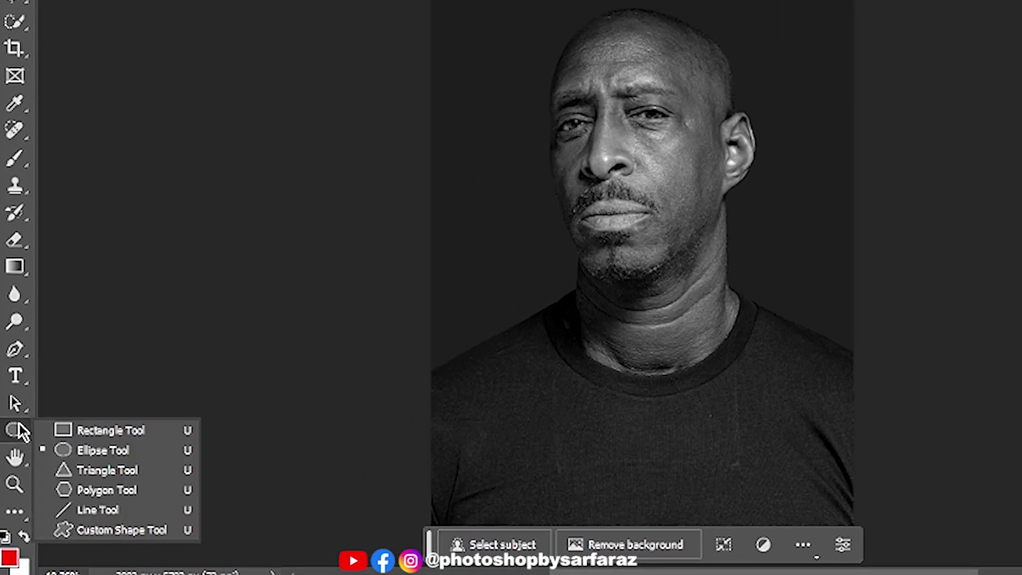
{"action": "left_click", "coordinate": [93, 452]}
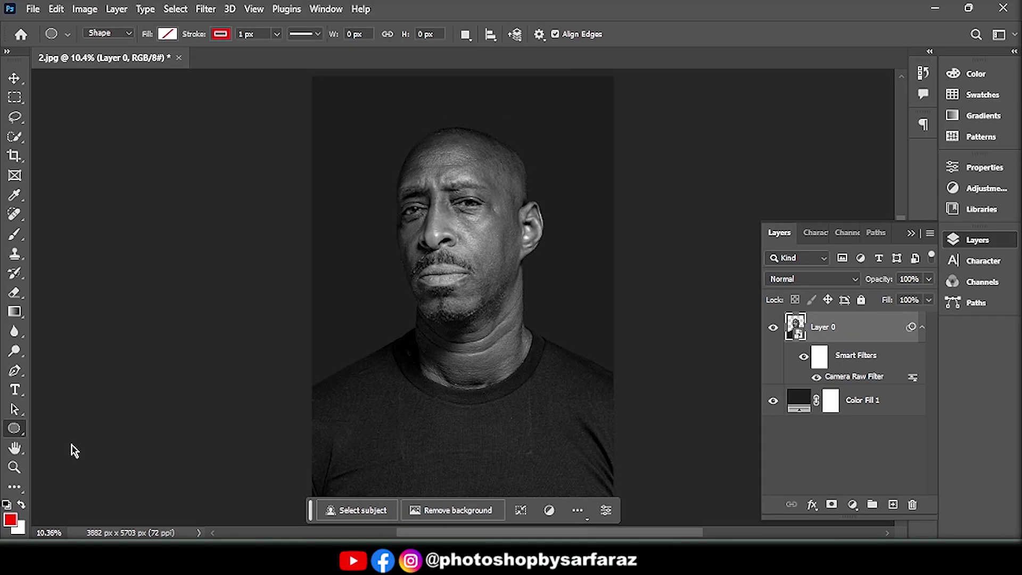
{"action": "left_click_drag", "start_coordinate": [367, 198], "coordinate": [653, 457]}
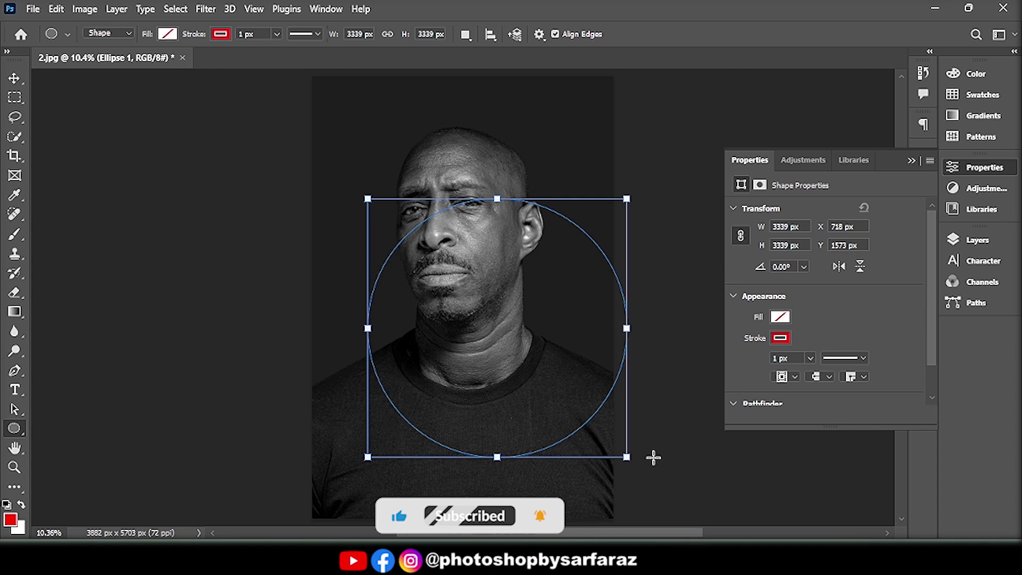
{"action": "left_click", "coordinate": [780, 338]}
{"action": "left_click", "coordinate": [771, 334]}
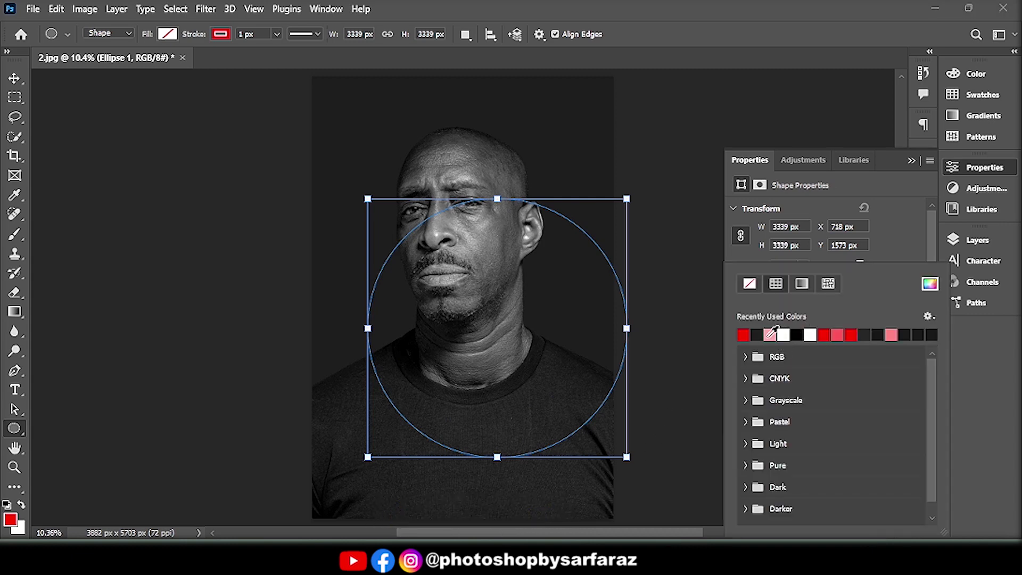
{"action": "left_click", "coordinate": [905, 227]}
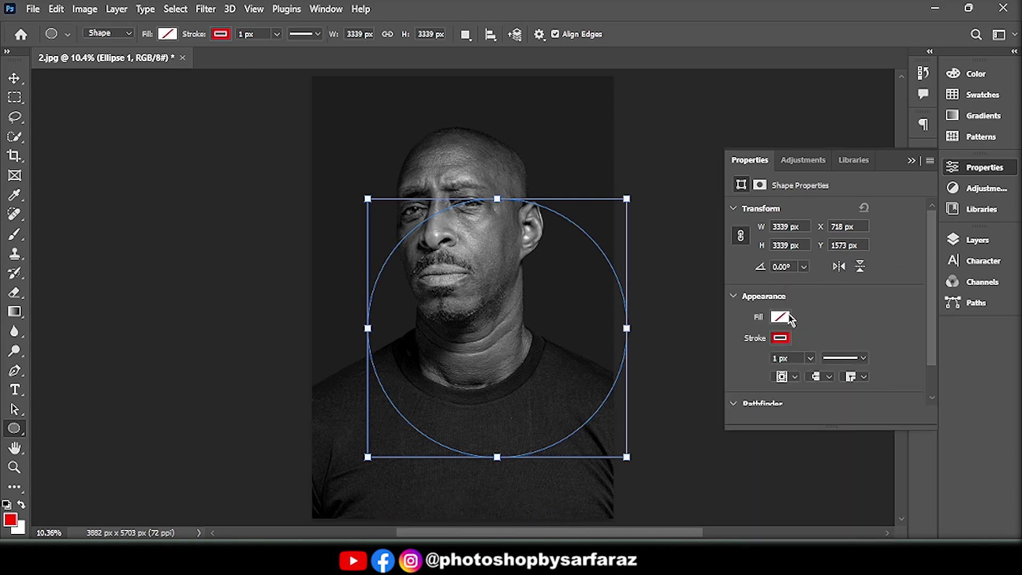
{"action": "left_click", "coordinate": [781, 317]}
{"action": "left_click", "coordinate": [922, 244]}
{"action": "left_click", "coordinate": [276, 35]}
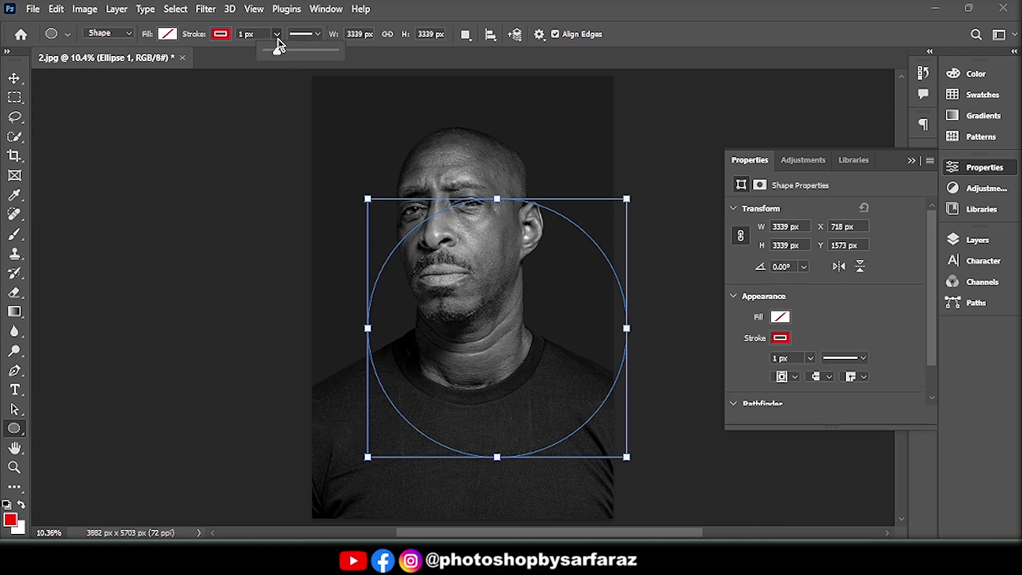
{"action": "left_click_drag", "start_coordinate": [276, 50], "coordinate": [314, 49]}
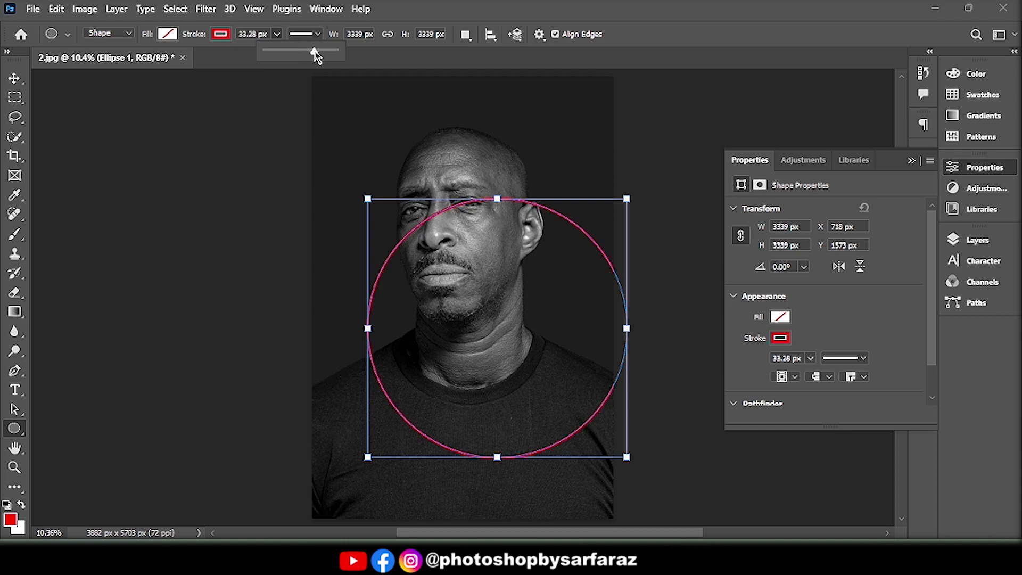
Step: Move the red circle up around the head and place Ellipse 1 below Layer 0
{"action": "left_click", "coordinate": [17, 80]}
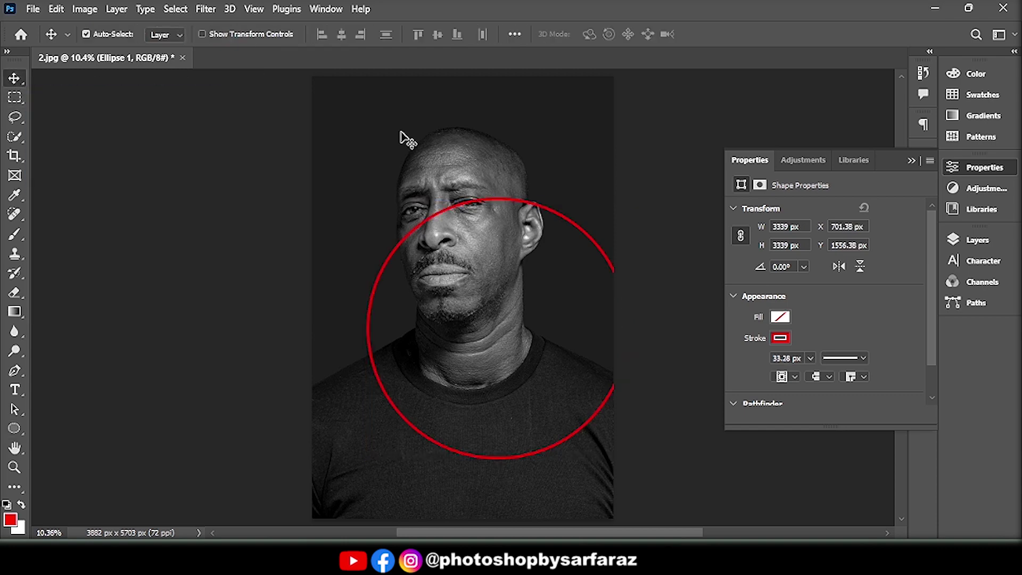
{"action": "left_click", "coordinate": [907, 161]}
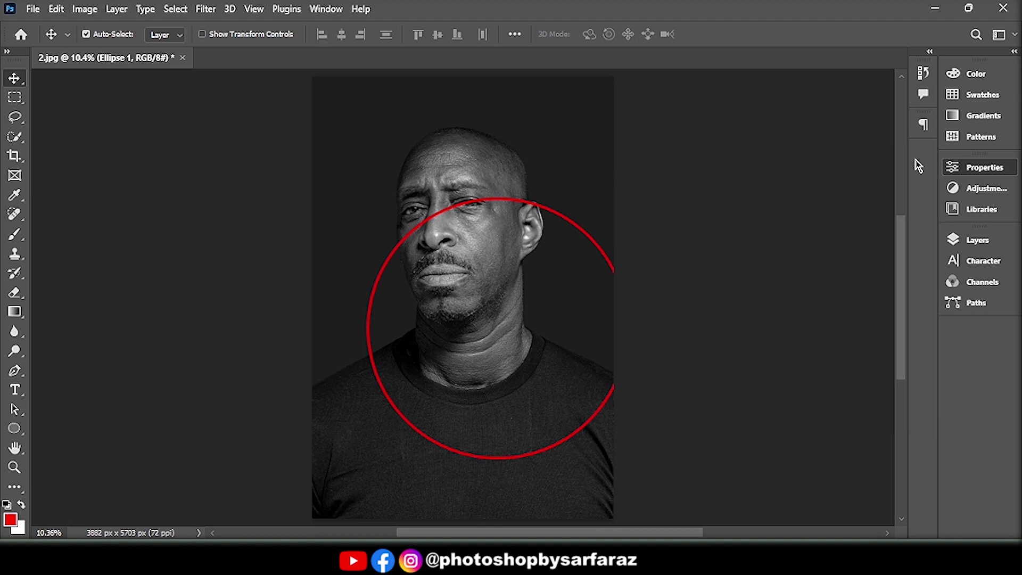
{"action": "left_click", "coordinate": [991, 246]}
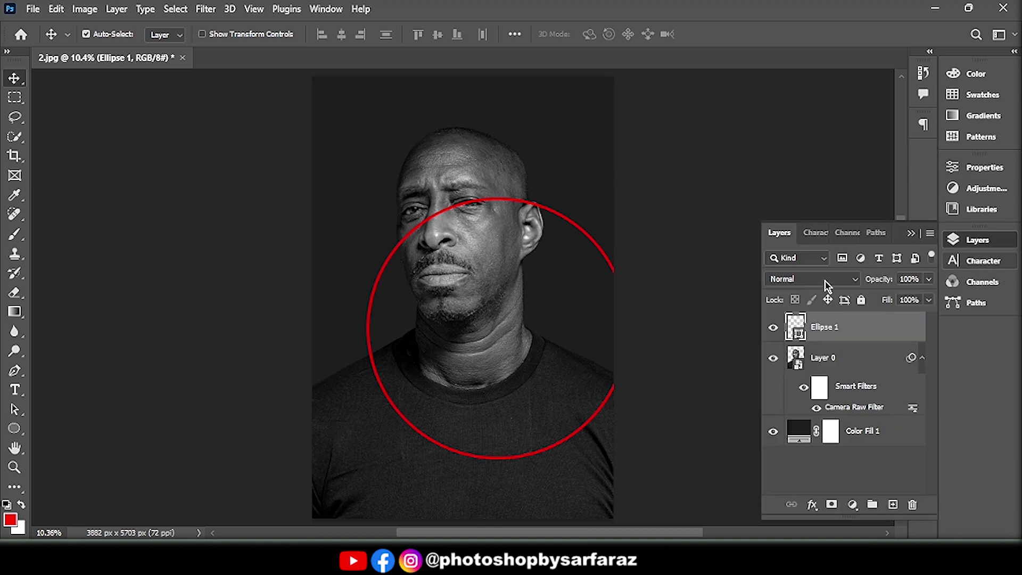
{"action": "left_click_drag", "start_coordinate": [580, 224], "coordinate": [548, 133]}
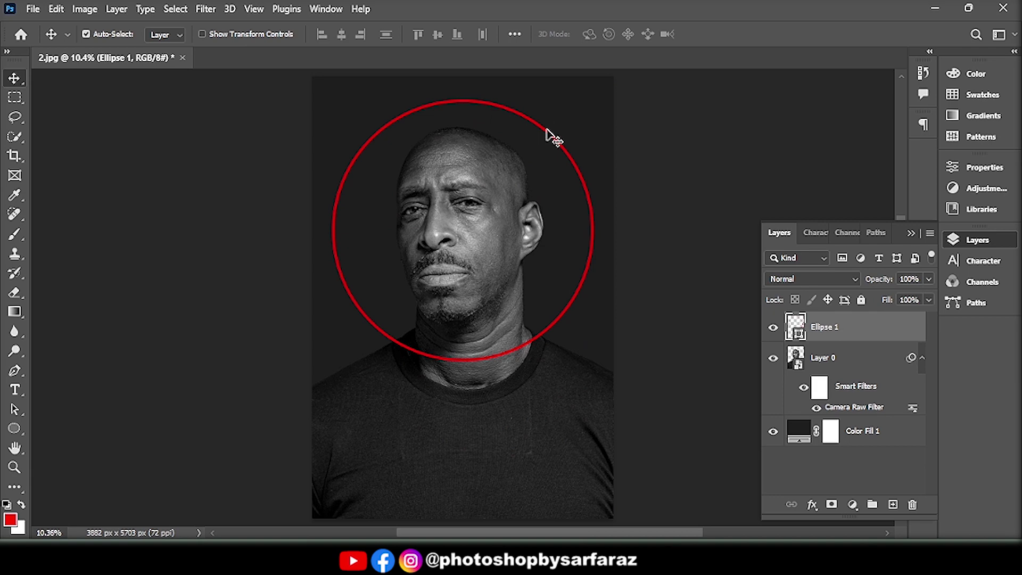
{"action": "left_click_drag", "start_coordinate": [859, 331], "coordinate": [859, 402]}
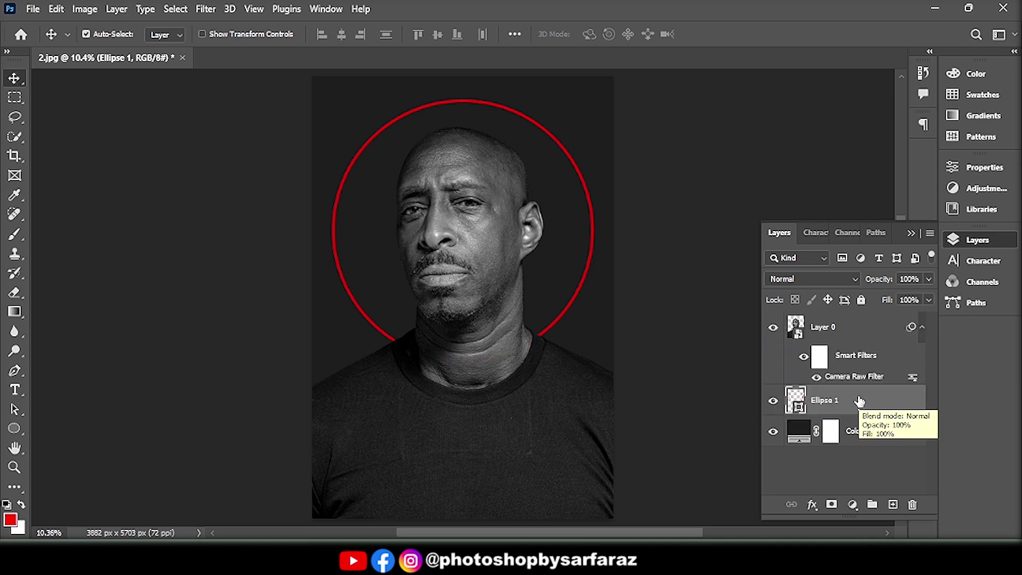
Step: Give Ellipse 1 a red Outer Glow in Linear Dodge (Add) blend mode
{"action": "left_click", "coordinate": [812, 504]}
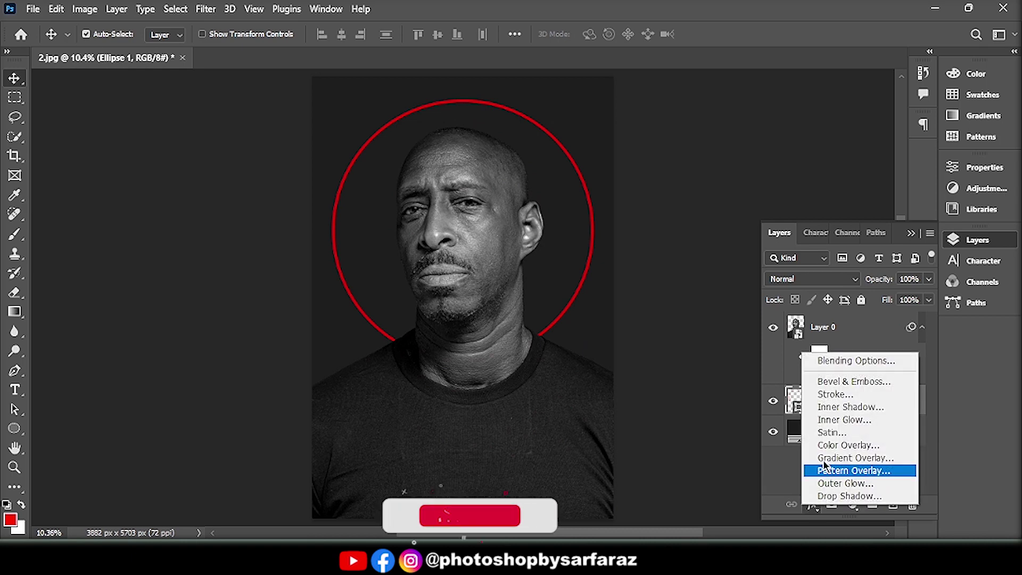
{"action": "left_click", "coordinate": [839, 364]}
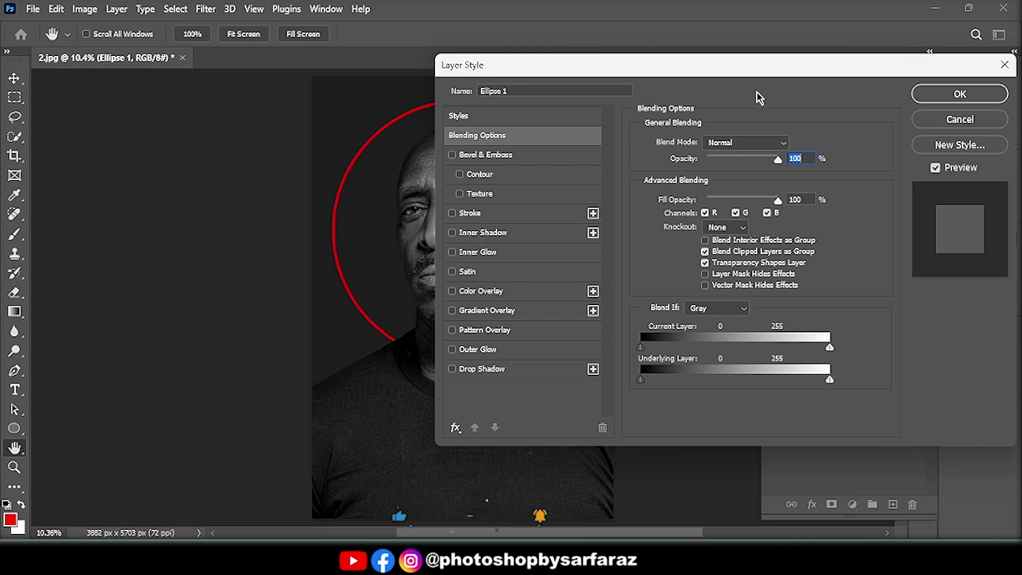
{"action": "left_click_drag", "start_coordinate": [760, 76], "coordinate": [895, 75]}
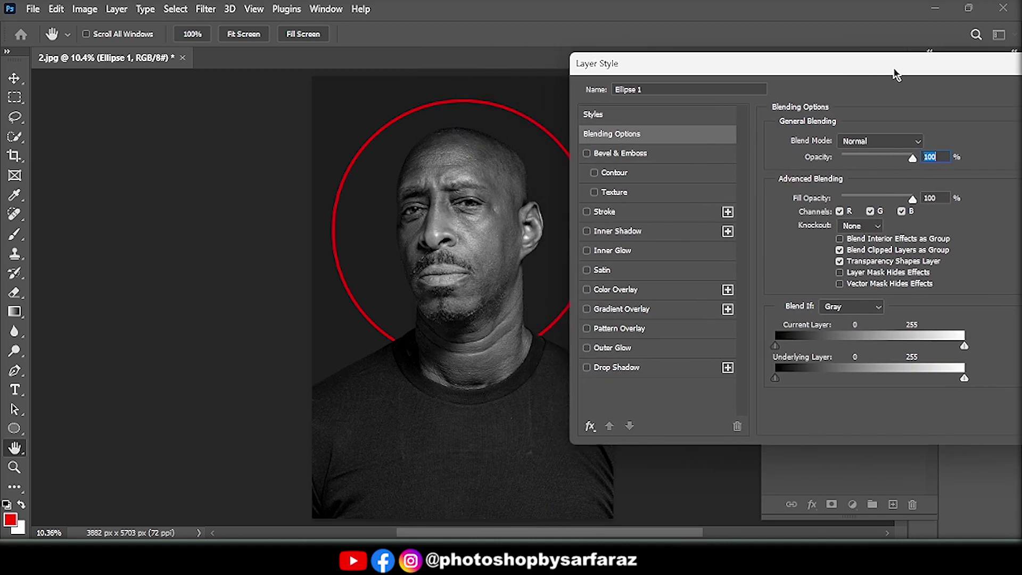
{"action": "left_click", "coordinate": [612, 353]}
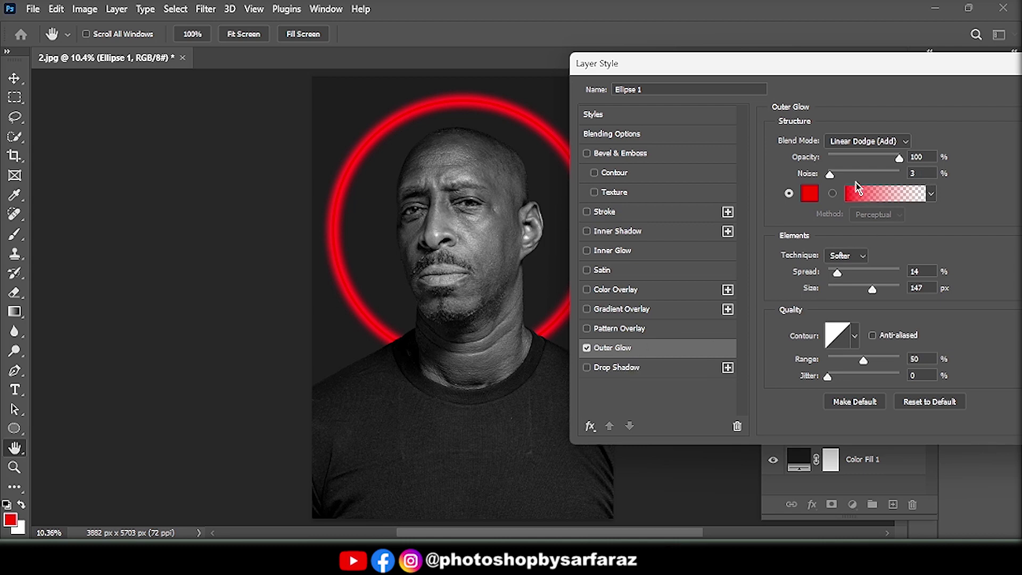
{"action": "left_click", "coordinate": [898, 142]}
{"action": "left_click", "coordinate": [864, 289]}
Step: Add a pale pink #ffa8a8 Color Overlay to the ring and apply the effects
{"action": "left_click", "coordinate": [617, 290]}
{"action": "left_click", "coordinate": [933, 146]}
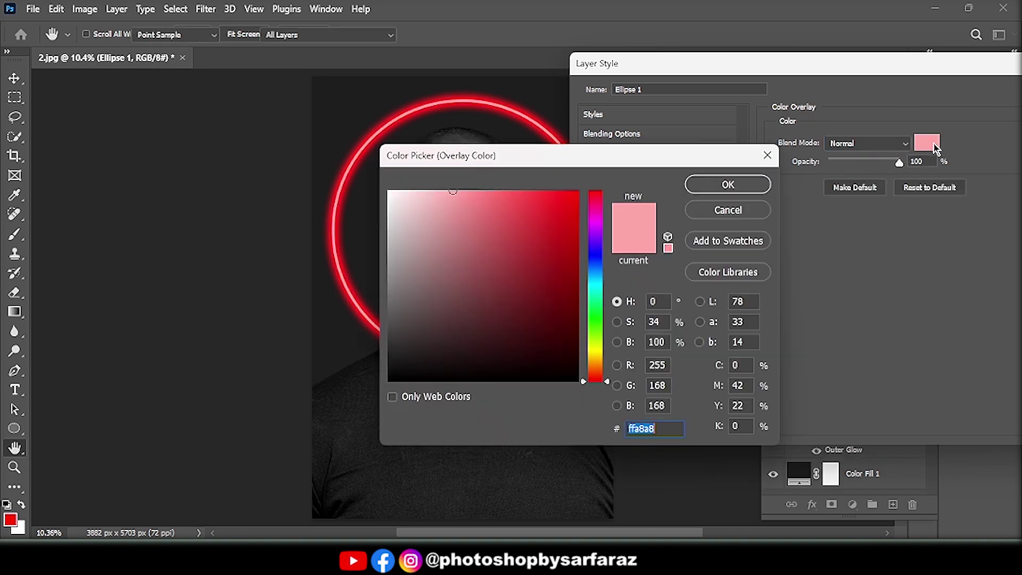
{"action": "left_click", "coordinate": [727, 185]}
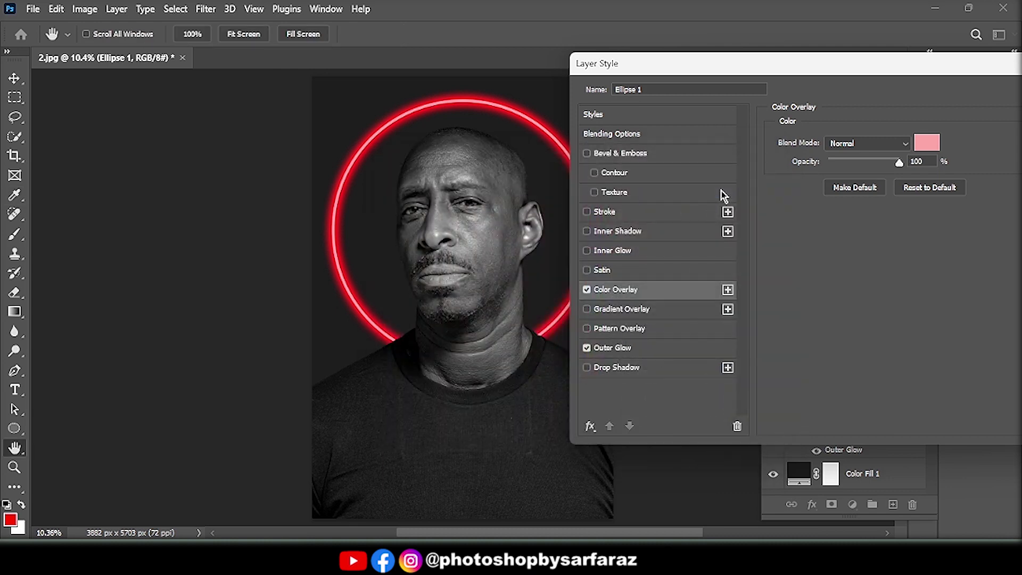
{"action": "left_click_drag", "start_coordinate": [851, 65], "coordinate": [688, 82]}
{"action": "left_click", "coordinate": [903, 111]}
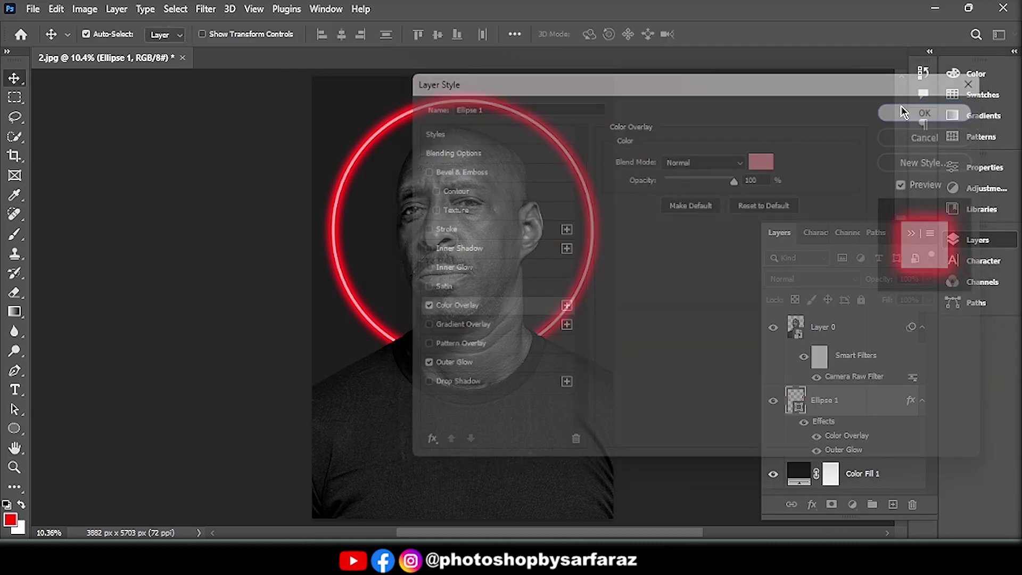
{"action": "left_click", "coordinate": [875, 470]}
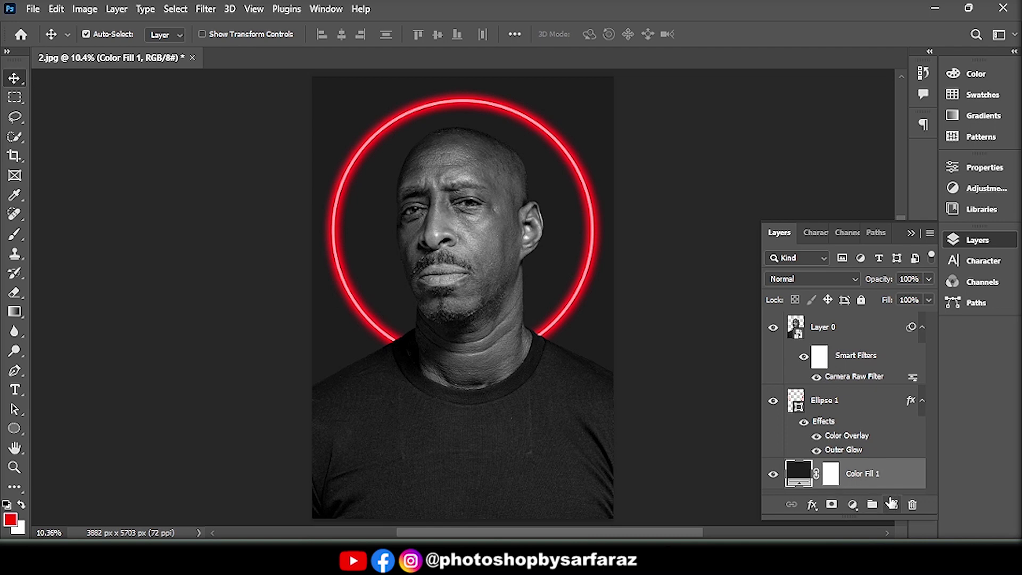
{"action": "left_click", "coordinate": [879, 407]}
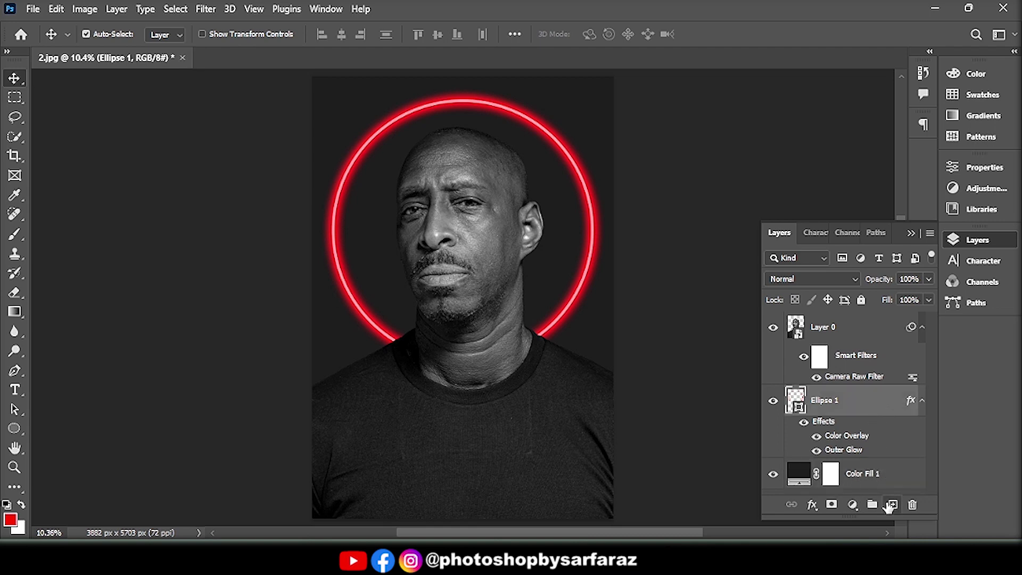
Step: Add a new Layer 1 and set up a soft brush at size 5000 with 100% Flow
{"action": "left_click", "coordinate": [891, 505]}
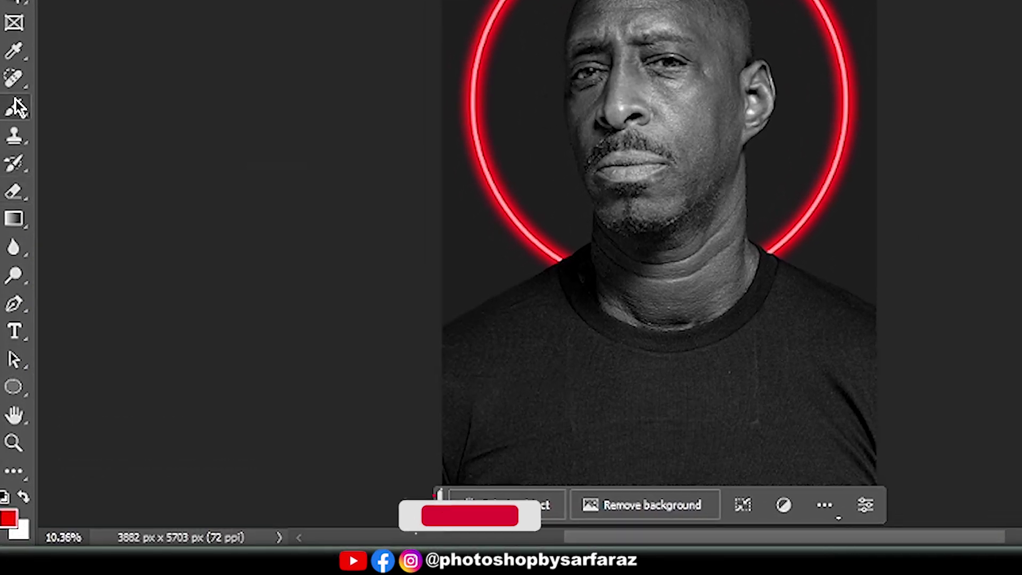
{"action": "right_click", "coordinate": [16, 106]}
{"action": "left_click", "coordinate": [73, 106]}
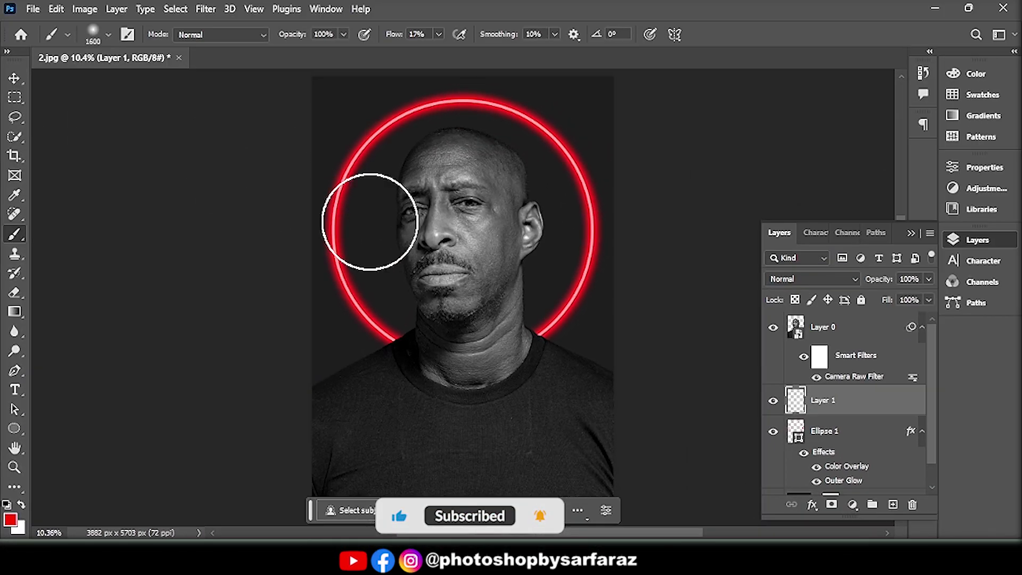
{"action": "key", "text": "bracketright"}
{"action": "key", "text": "bracketright"}
{"action": "key", "text": "bracketright"}
{"action": "key", "text": "bracketright"}
{"action": "key", "text": "bracketright"}
{"action": "key", "text": "bracketright"}
{"action": "key", "text": "bracketright"}
{"action": "key", "text": "bracketright"}
{"action": "key", "text": "bracketright"}
{"action": "key", "text": "bracketright"}
{"action": "key", "text": "bracketright"}
{"action": "key", "text": "bracketright"}
{"action": "key", "text": "bracketright"}
{"action": "key", "text": "bracketright"}
{"action": "key", "text": "bracketright"}
{"action": "key", "text": "bracketright"}
{"action": "key", "text": "bracketright"}
{"action": "key", "text": "bracketright"}
{"action": "key", "text": "bracketright"}
{"action": "key", "text": "bracketright"}
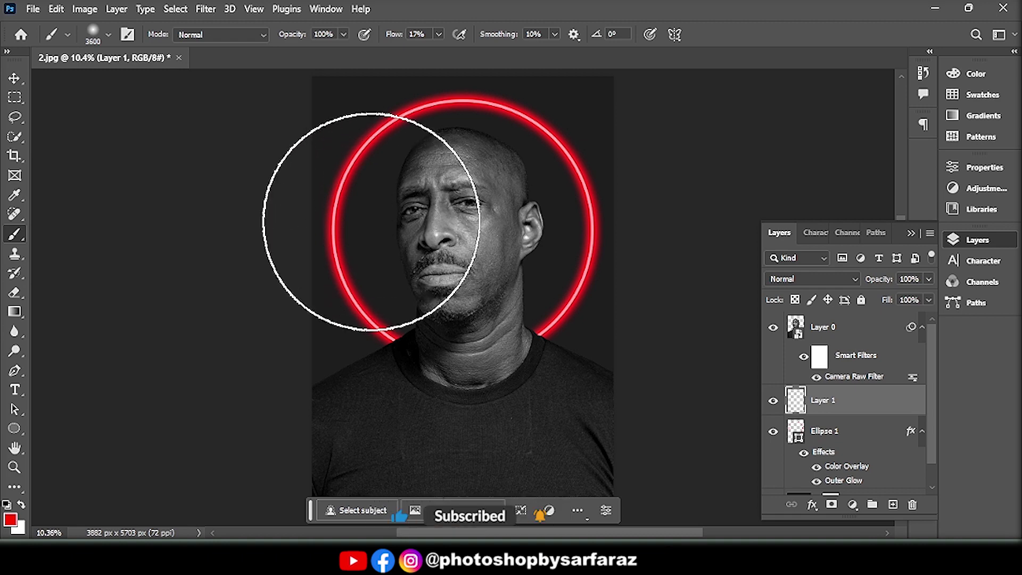
{"action": "key", "text": "bracketright"}
{"action": "key", "text": "bracketright"}
{"action": "key", "text": "bracketright"}
{"action": "key", "text": "bracketright"}
{"action": "key", "text": "bracketright"}
{"action": "key", "text": "bracketright"}
{"action": "key", "text": "bracketright"}
{"action": "key", "text": "bracketright"}
{"action": "key", "text": "bracketright"}
{"action": "key", "text": "bracketright"}
{"action": "key", "text": "bracketright"}
{"action": "key", "text": "bracketright"}
{"action": "key", "text": "bracketright"}
{"action": "key", "text": "bracketright"}
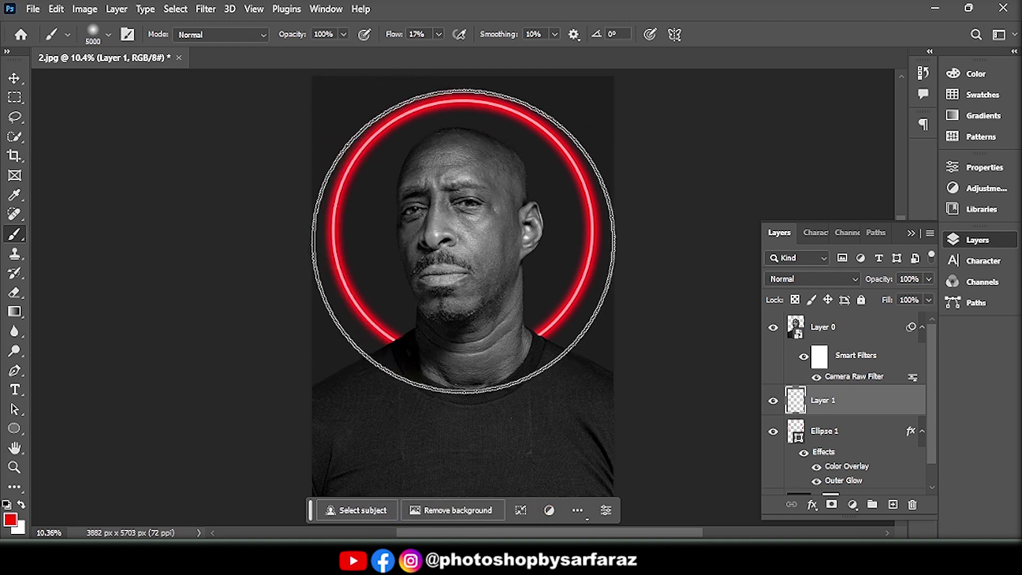
{"action": "left_click", "coordinate": [438, 35]}
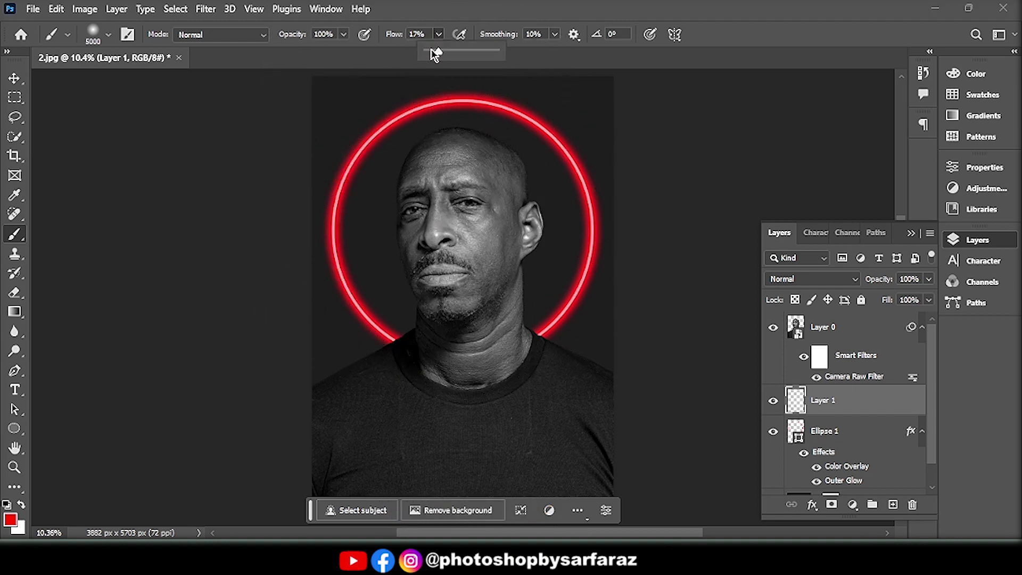
{"action": "left_click_drag", "start_coordinate": [438, 54], "coordinate": [513, 52]}
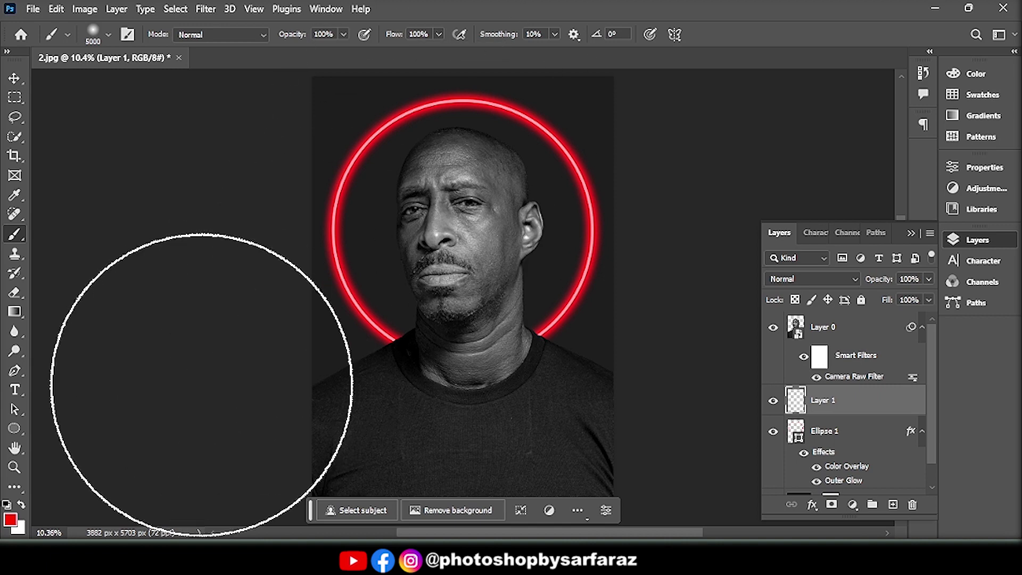
Step: Paint a #ff0000 red glow inside the ring on Layer 1, then select Layer 0
{"action": "left_click", "coordinate": [10, 519]}
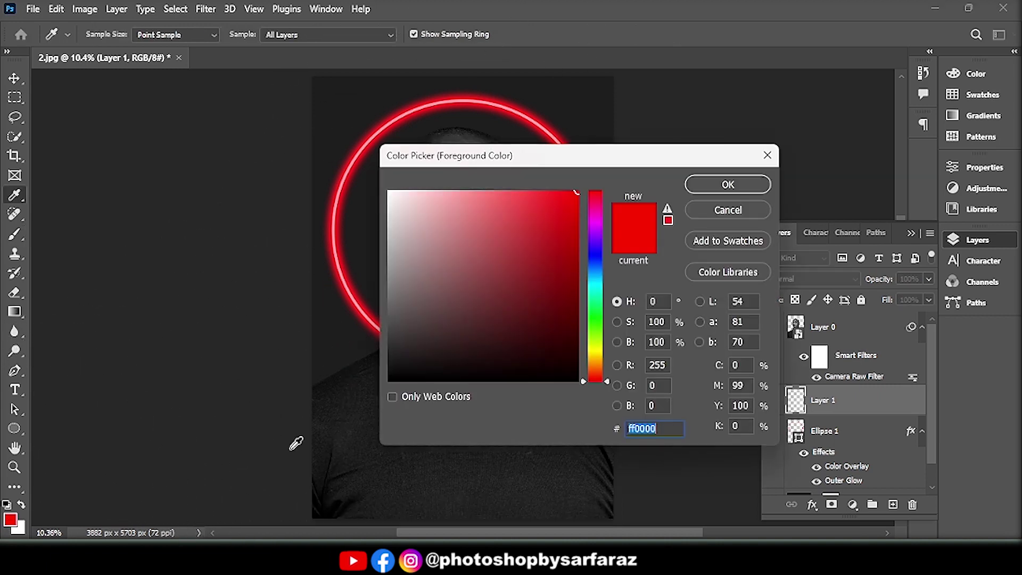
{"action": "left_click", "coordinate": [713, 186]}
{"action": "left_click", "coordinate": [465, 231]}
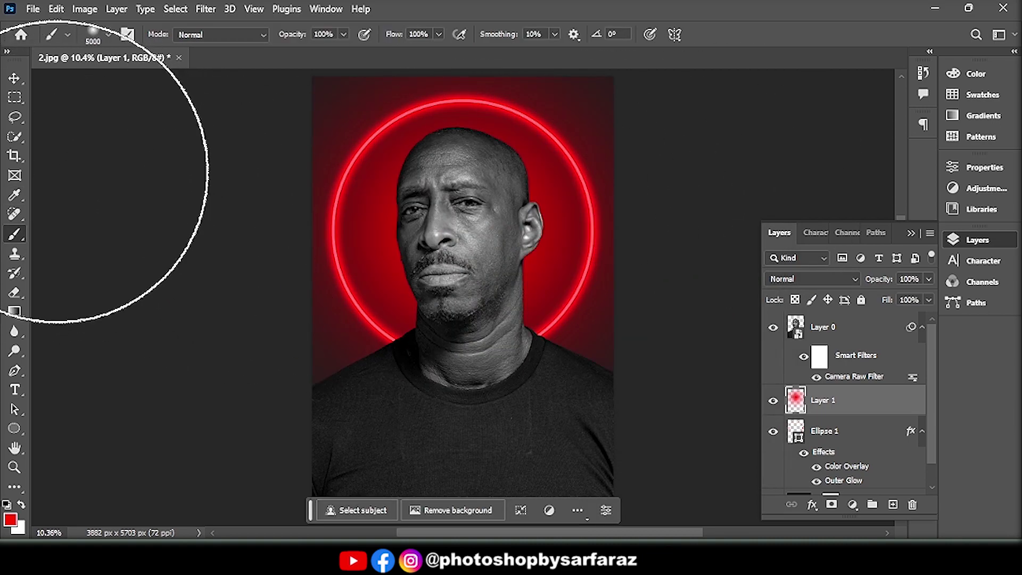
{"action": "left_click", "coordinate": [13, 80]}
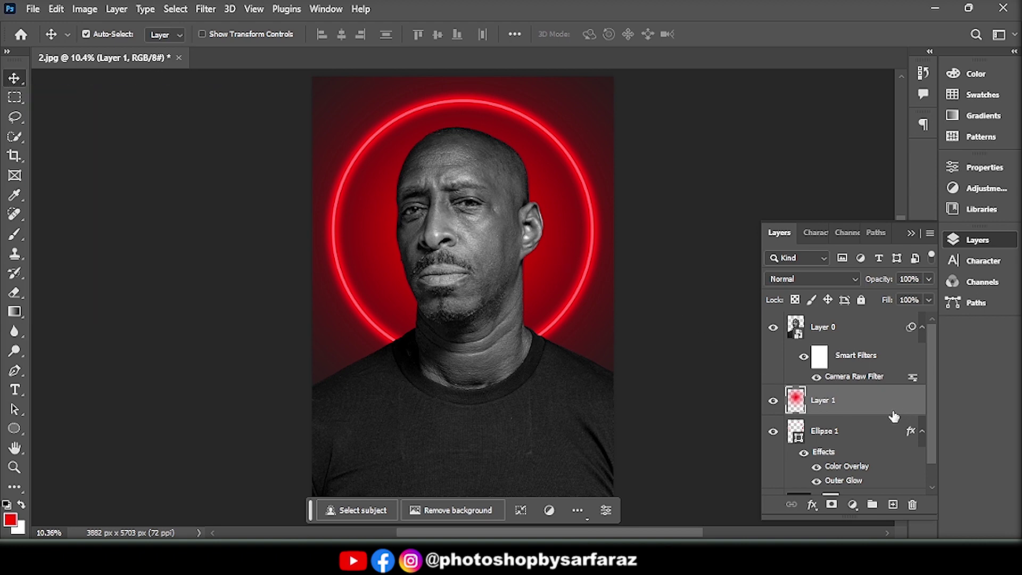
{"action": "left_click", "coordinate": [833, 328]}
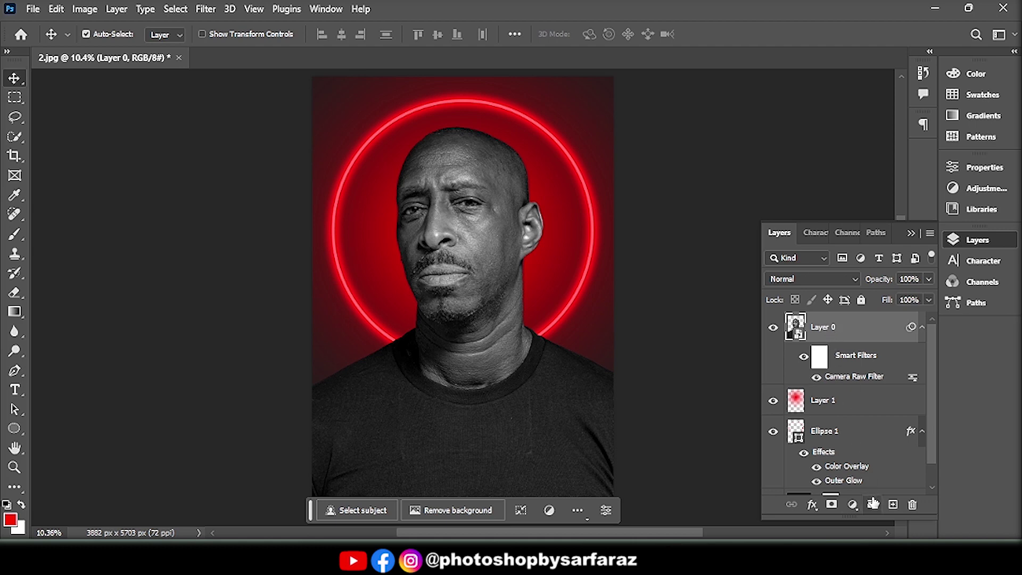
Step: Add a #ff0000 Solid Color fill layer in Overlay blend mode at 46% opacity
{"action": "left_click", "coordinate": [852, 504]}
{"action": "left_click", "coordinate": [892, 245]}
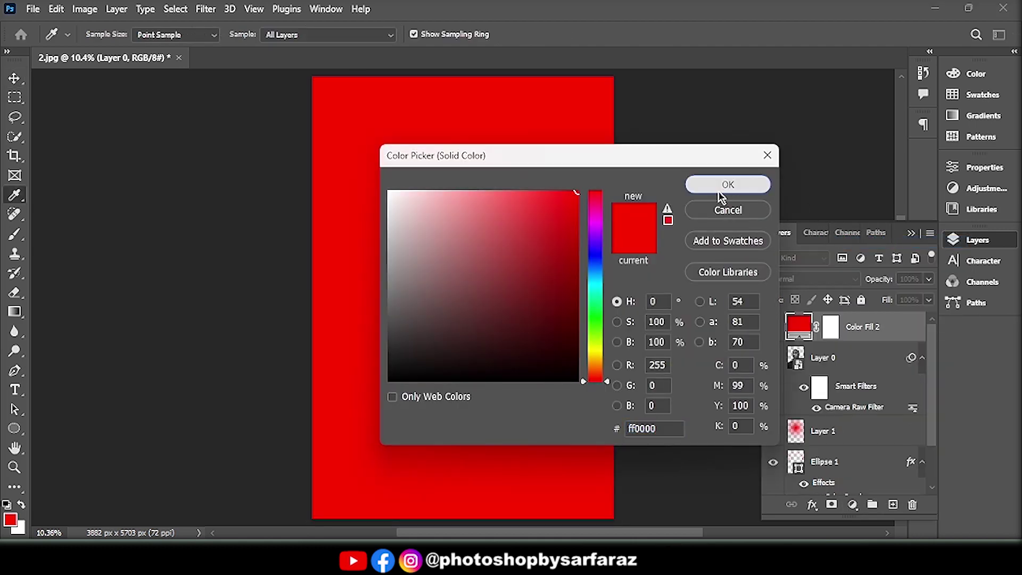
{"action": "left_click", "coordinate": [723, 185]}
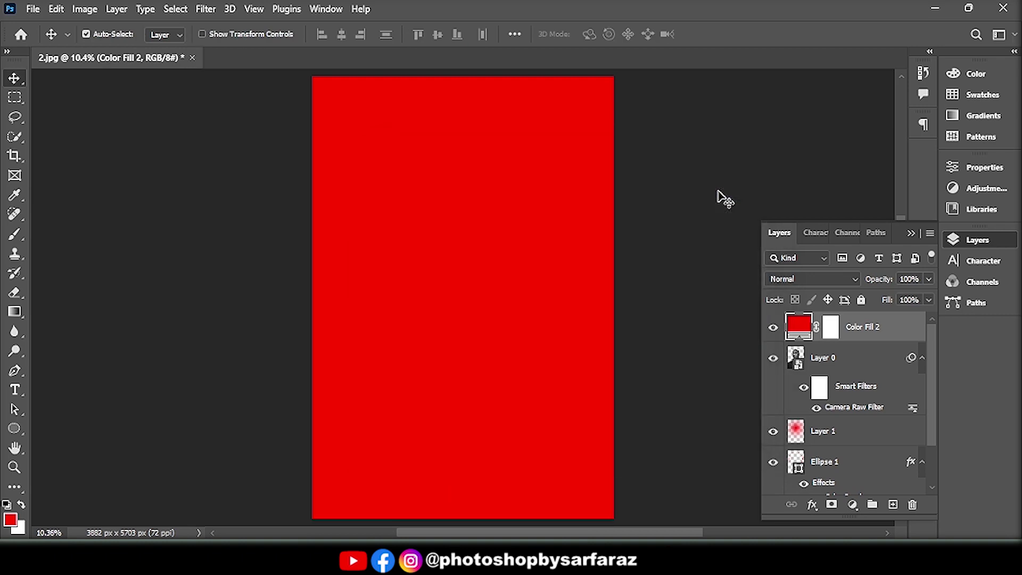
{"action": "left_click", "coordinate": [794, 279]}
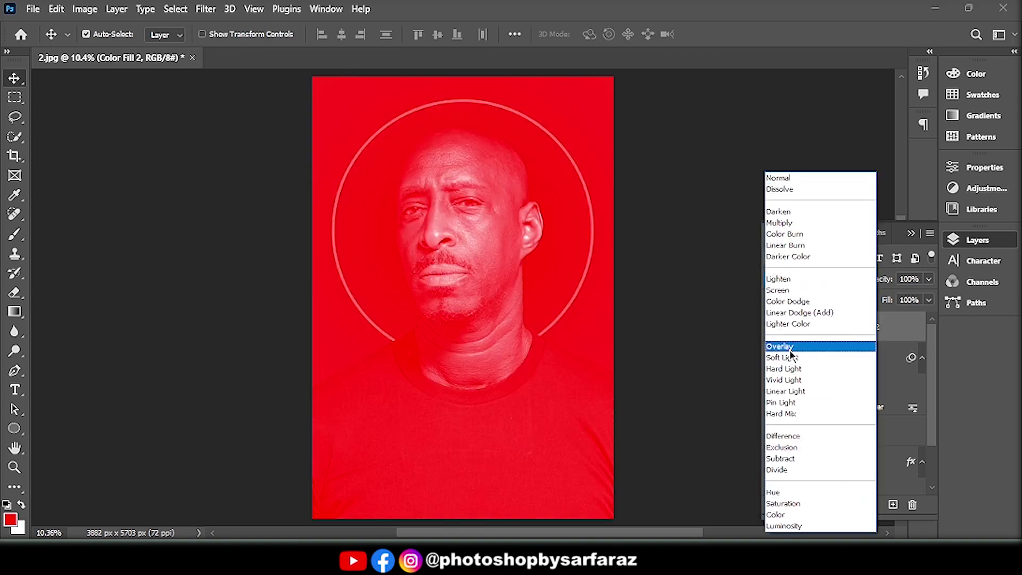
{"action": "left_click", "coordinate": [790, 347]}
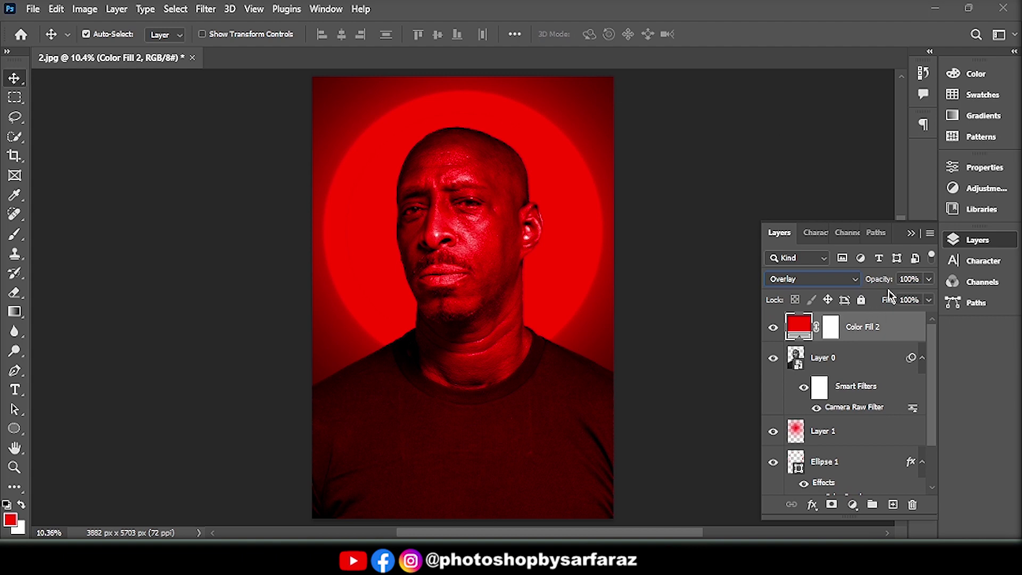
{"action": "mouse_move", "coordinate": [890, 282]}
{"action": "left_mouse_down"}
{"action": "mouse_move", "coordinate": [837, 291]}
{"action": "mouse_move", "coordinate": [889, 282]}
{"action": "left_mouse_up"}
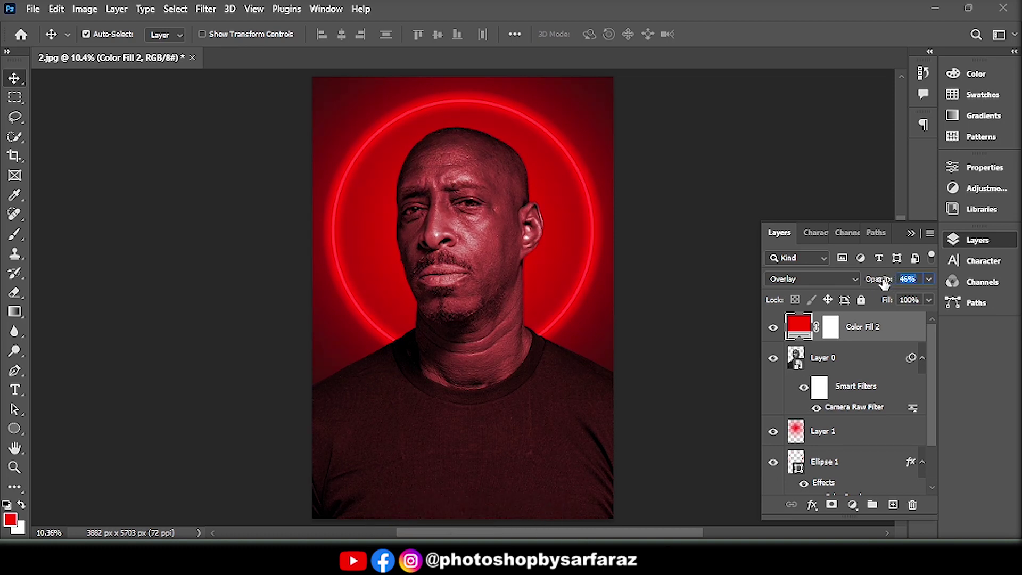
Step: Clip Color Fill 2 to the portrait layer with Create Clipping Mask
{"action": "right_click", "coordinate": [871, 323]}
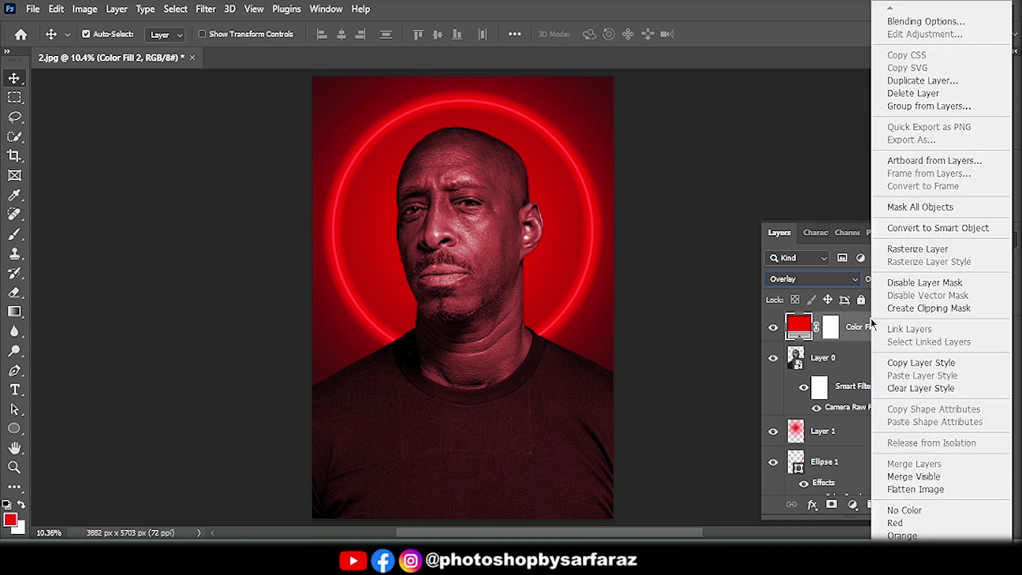
{"action": "left_click", "coordinate": [915, 309]}
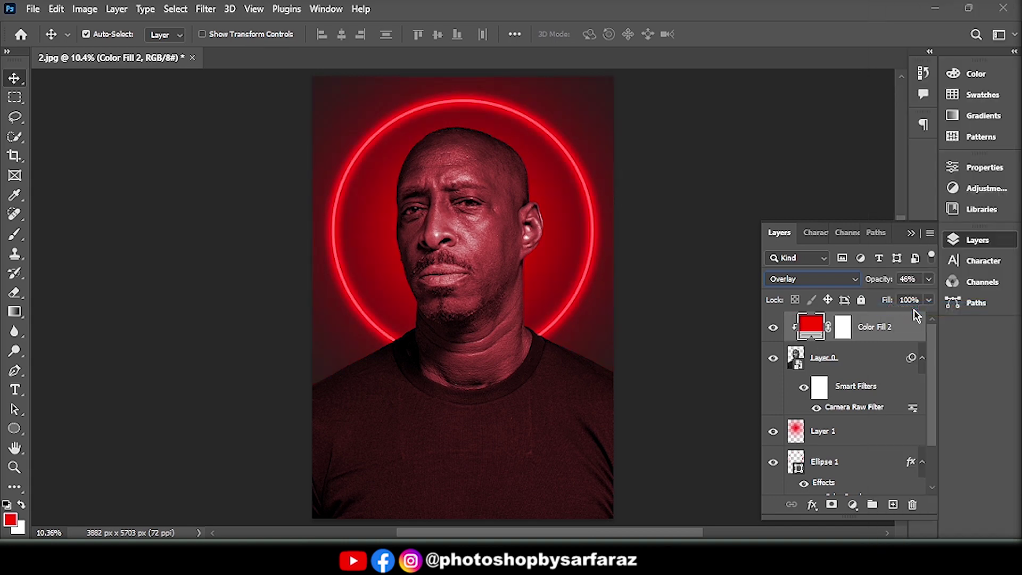
{"action": "left_click", "coordinate": [852, 504]}
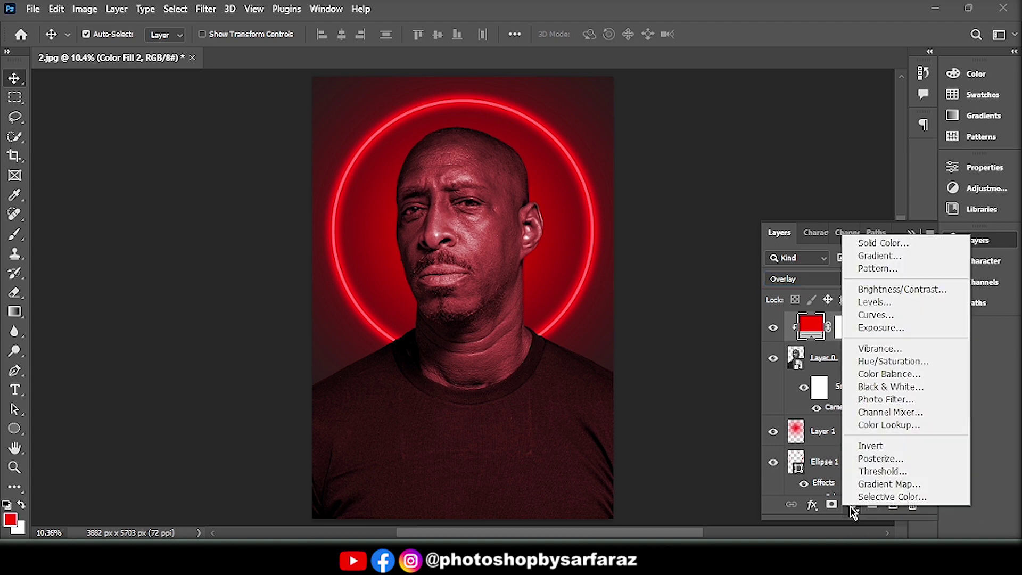
Step: Add a red Color Fill 3 layer and clip it to the layer below
{"action": "left_click", "coordinate": [884, 242]}
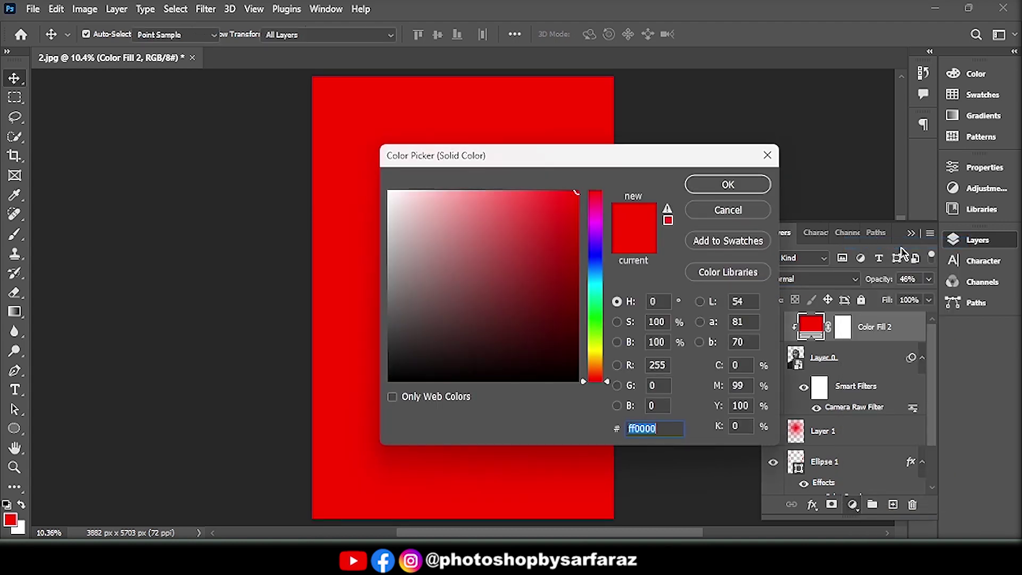
{"action": "left_click", "coordinate": [756, 192]}
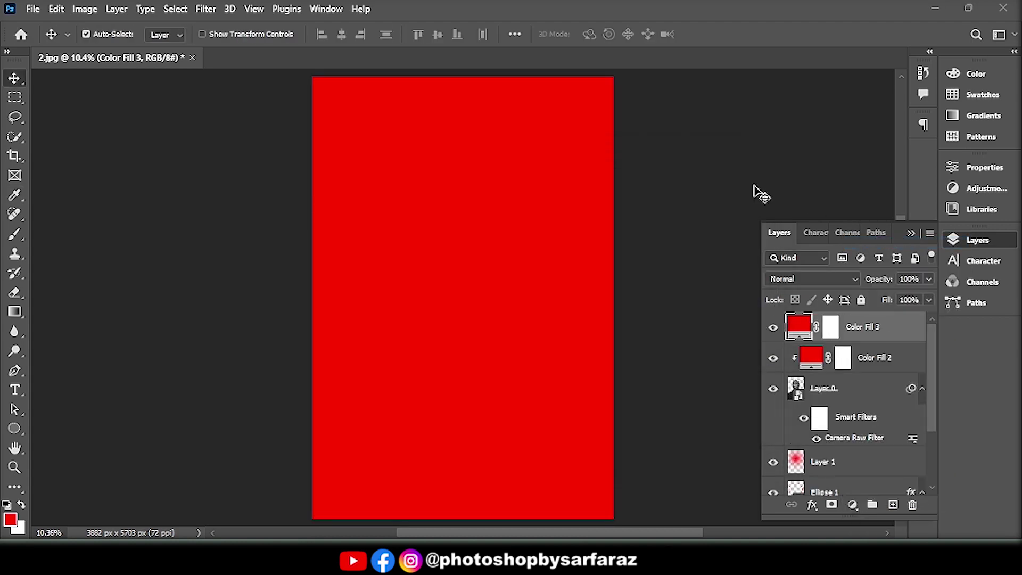
{"action": "right_click", "coordinate": [873, 331]}
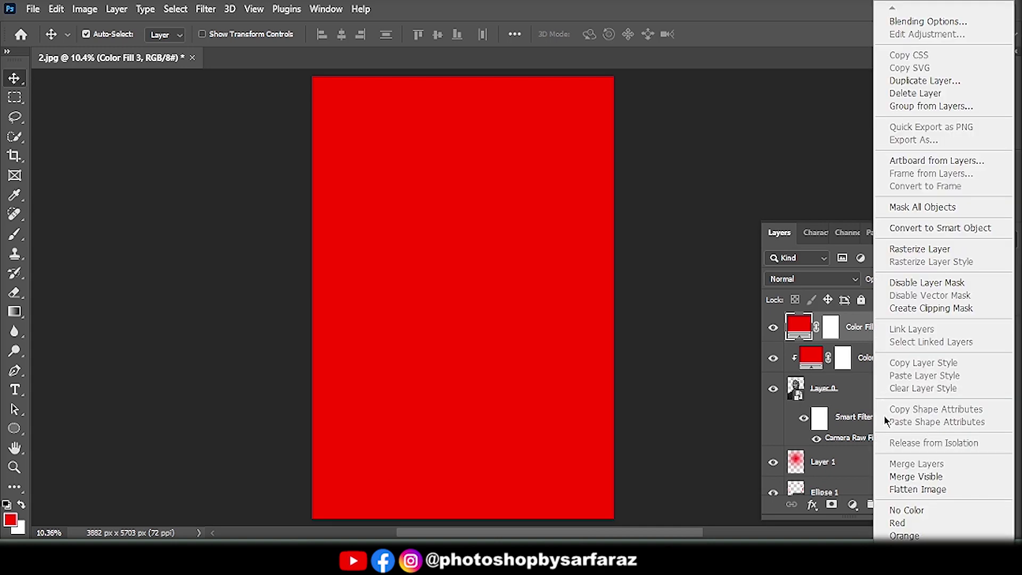
{"action": "left_click", "coordinate": [909, 309]}
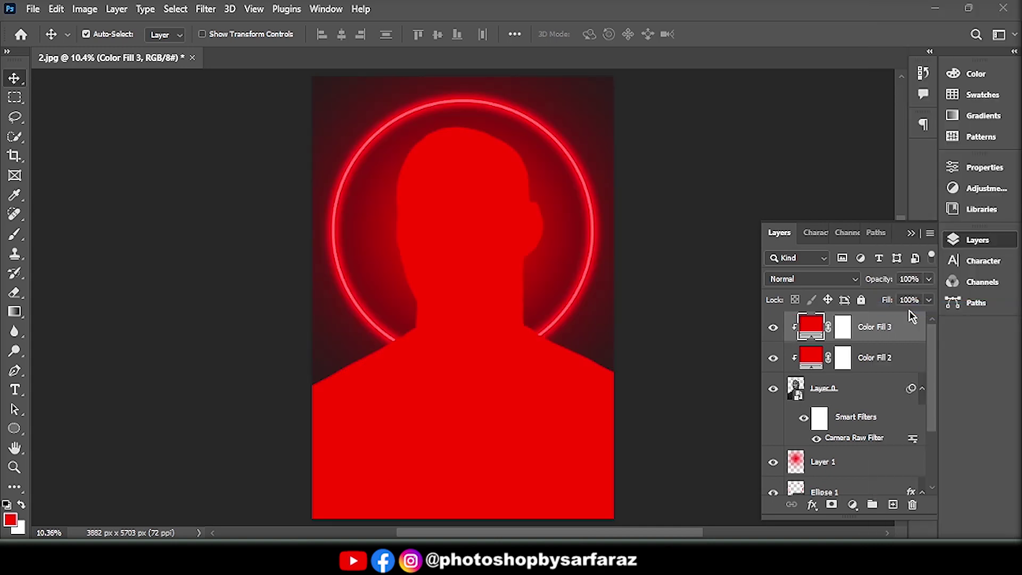
Step: Invert Color Fill 3's layer mask via Image > Adjustments > Invert to hide it
{"action": "left_click", "coordinate": [842, 329]}
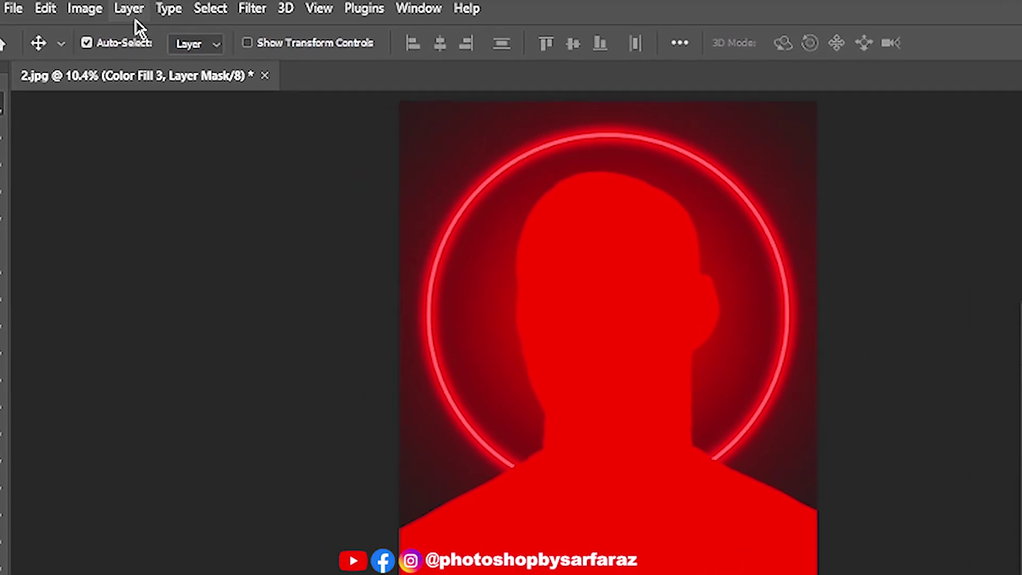
{"action": "left_click", "coordinate": [88, 11]}
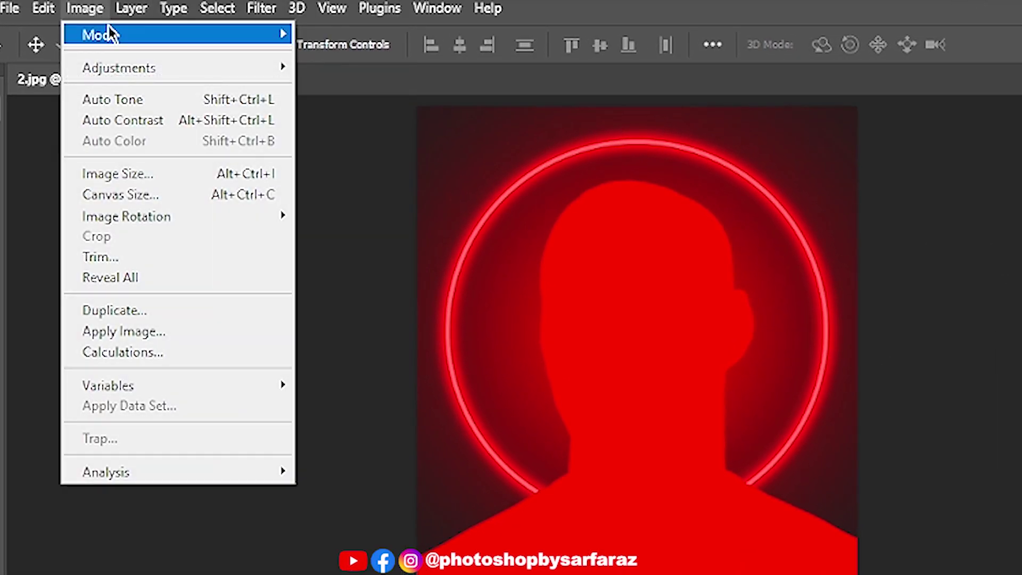
{"action": "mouse_move", "coordinate": [107, 33]}
{"action": "mouse_move", "coordinate": [116, 68]}
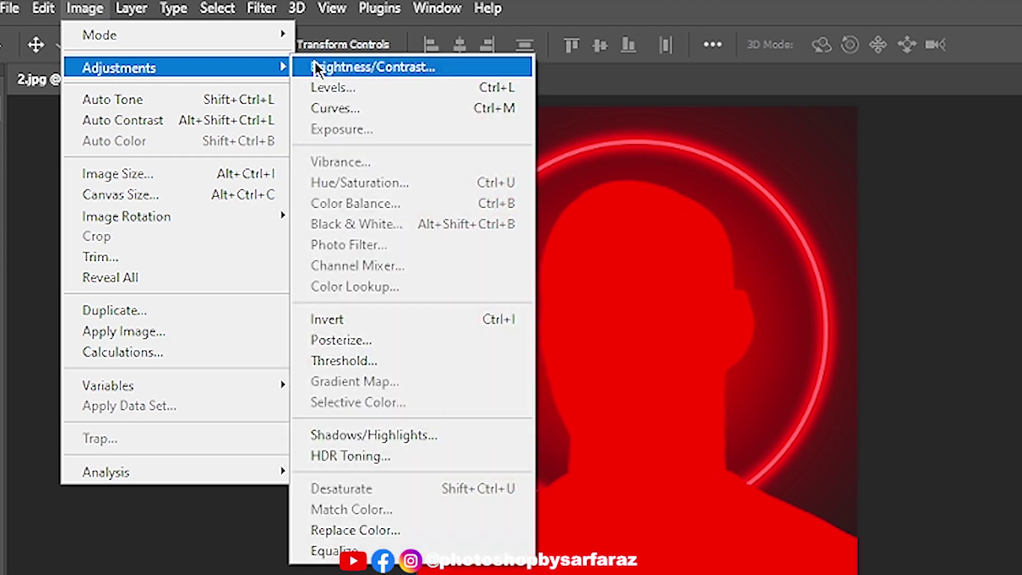
{"action": "left_click", "coordinate": [405, 318]}
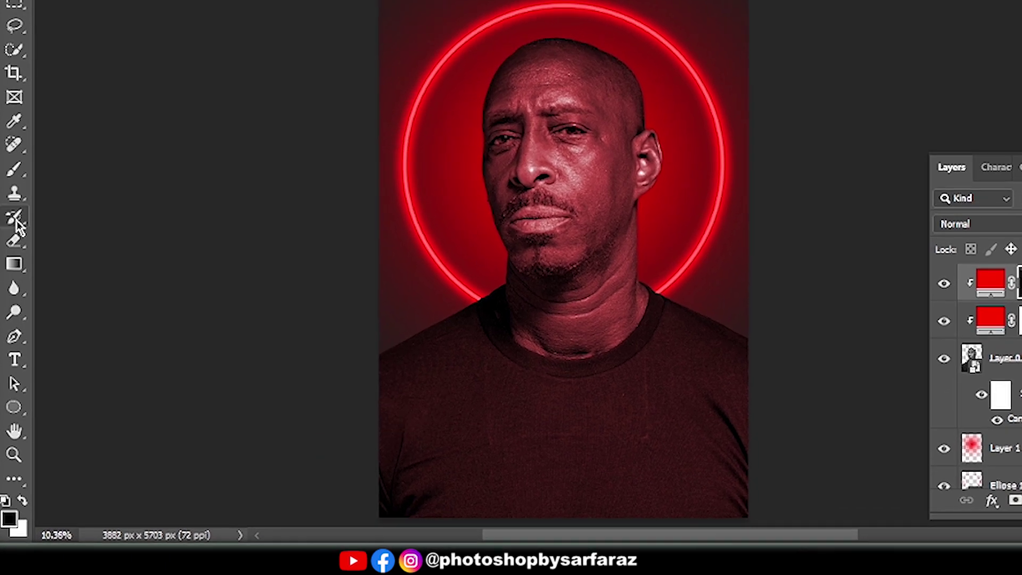
Step: Paint over the face on Color Fill 3's mask with a smaller, low-flow soft black brush
{"action": "right_click", "coordinate": [15, 141]}
{"action": "left_click", "coordinate": [60, 139]}
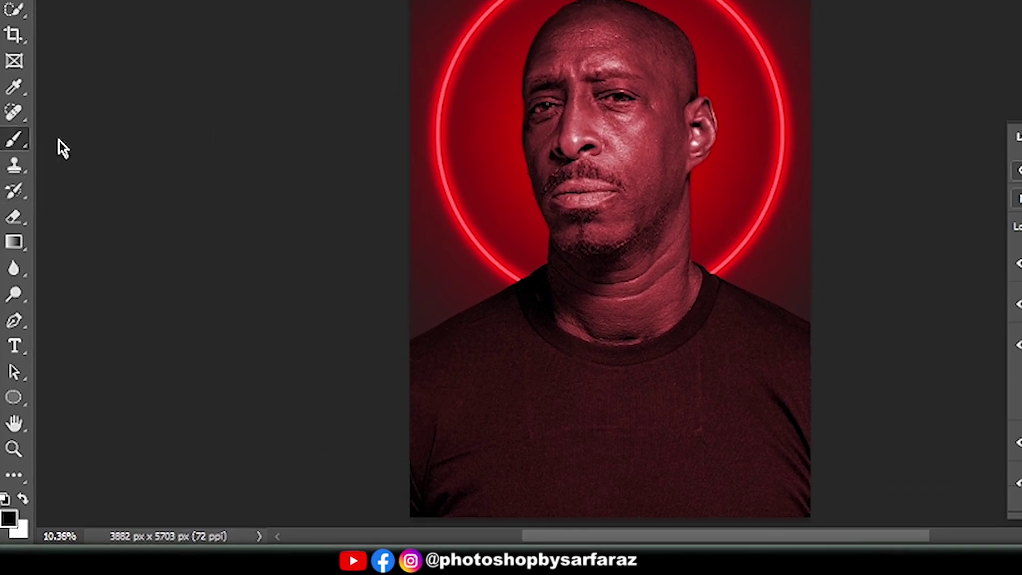
{"action": "key", "text": "bracketleft"}
{"action": "key", "text": "bracketleft"}
{"action": "key", "text": "bracketleft"}
{"action": "key", "text": "bracketleft"}
{"action": "key", "text": "bracketleft"}
{"action": "key", "text": "bracketleft"}
{"action": "key", "text": "bracketleft"}
{"action": "key", "text": "bracketleft"}
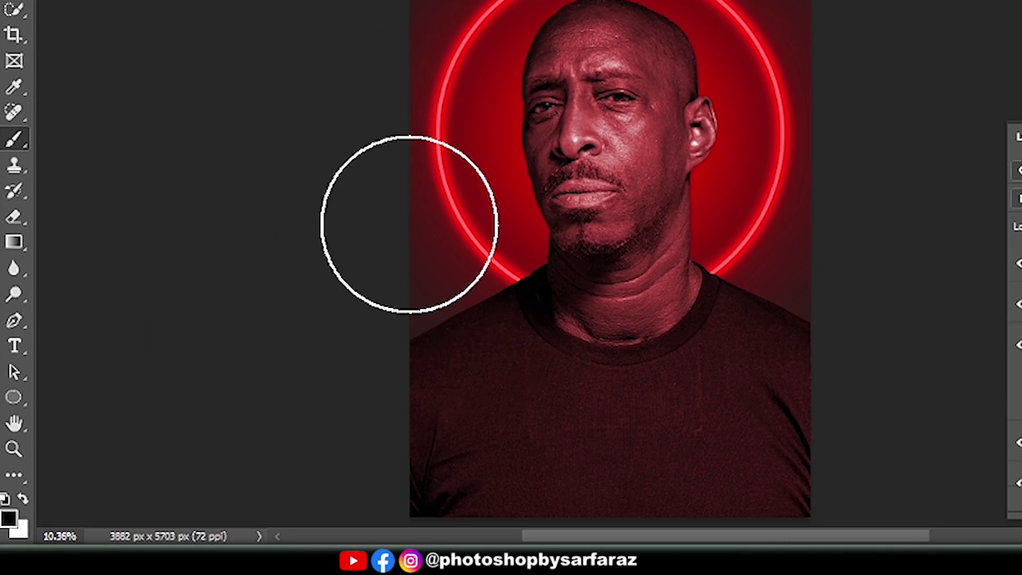
{"action": "left_click", "coordinate": [21, 500]}
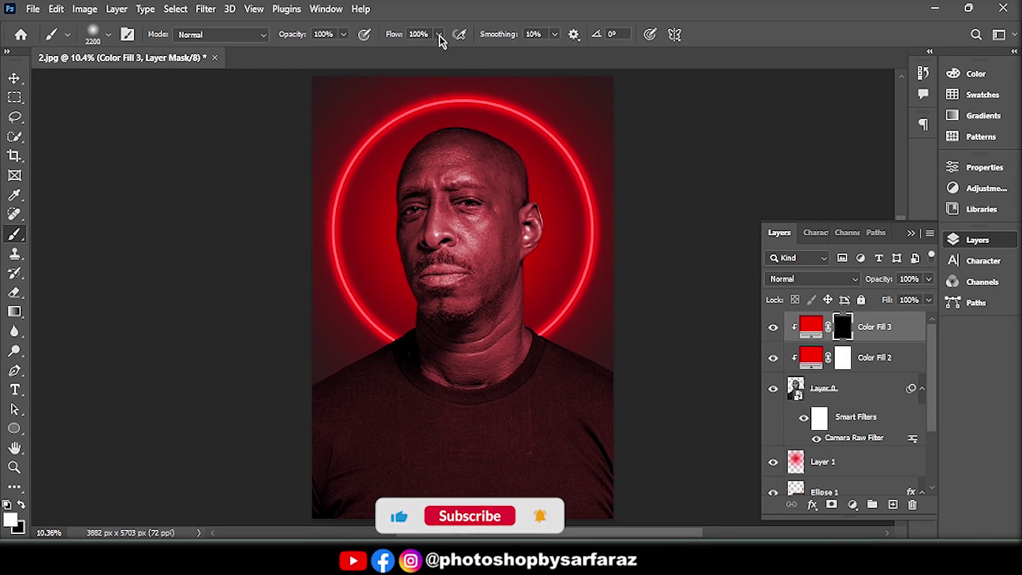
{"action": "left_click_drag", "start_coordinate": [440, 40], "coordinate": [388, 56]}
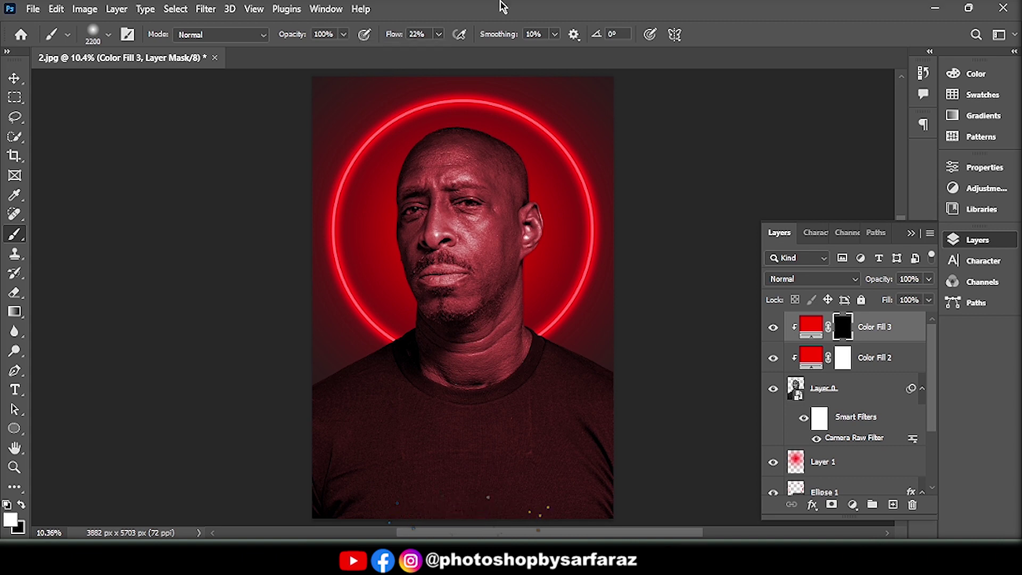
{"action": "mouse_move", "coordinate": [367, 160]}
{"action": "left_mouse_down"}
{"action": "mouse_move", "coordinate": [391, 237]}
{"action": "mouse_move", "coordinate": [374, 341]}
{"action": "mouse_move", "coordinate": [323, 381]}
{"action": "mouse_move", "coordinate": [405, 357]}
{"action": "mouse_move", "coordinate": [550, 164]}
{"action": "mouse_move", "coordinate": [544, 175]}
{"action": "mouse_move", "coordinate": [527, 171]}
{"action": "mouse_move", "coordinate": [548, 214]}
{"action": "mouse_move", "coordinate": [554, 326]}
{"action": "left_mouse_up"}
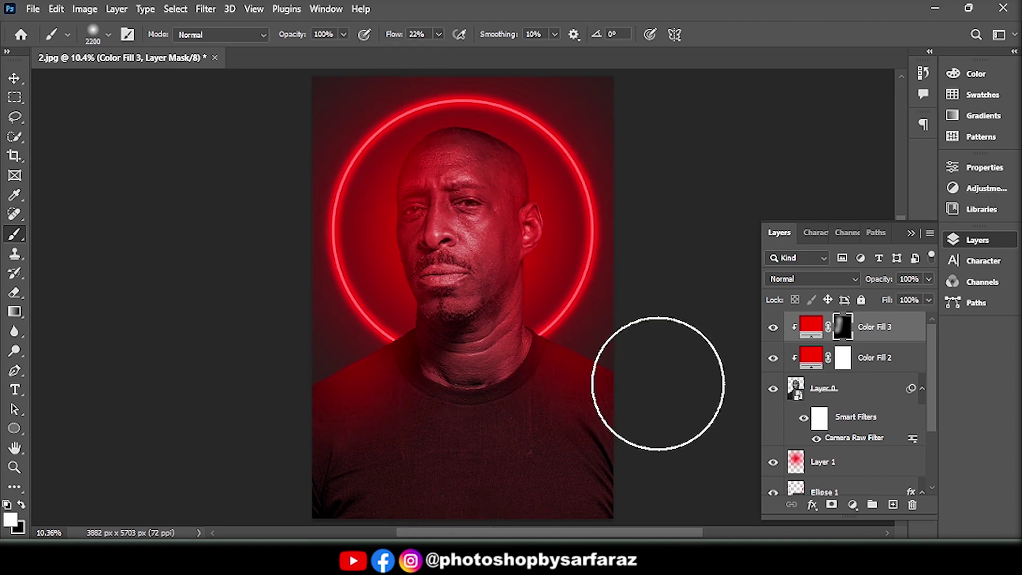
{"action": "left_click", "coordinate": [21, 504]}
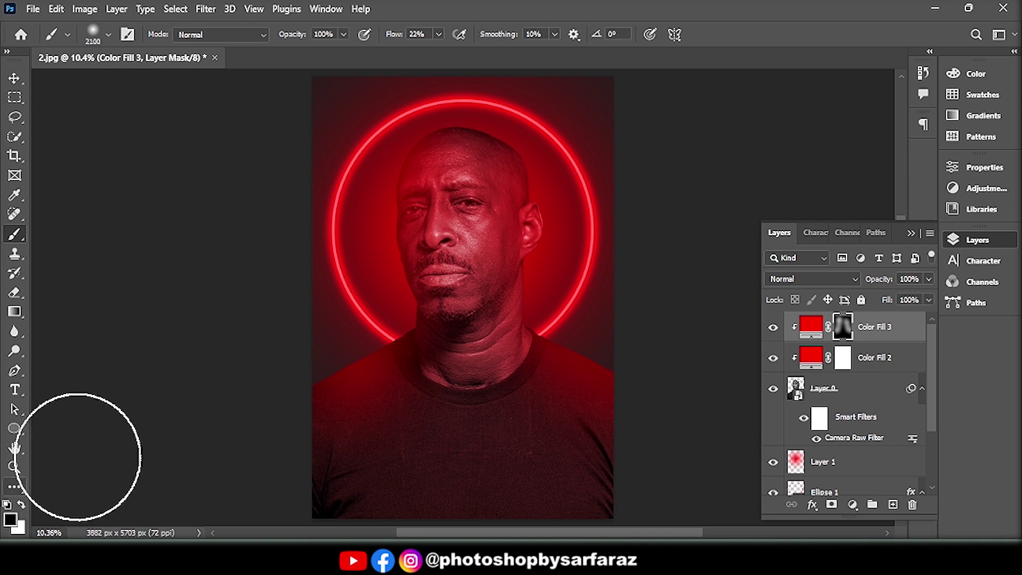
{"action": "key", "text": "bracketleft"}
{"action": "key", "text": "bracketleft"}
{"action": "key", "text": "bracketleft"}
{"action": "key", "text": "bracketleft"}
{"action": "key", "text": "bracketleft"}
{"action": "key", "text": "bracketleft"}
{"action": "key", "text": "bracketleft"}
{"action": "mouse_move", "coordinate": [447, 195]}
{"action": "left_mouse_down"}
{"action": "mouse_move", "coordinate": [442, 172]}
{"action": "mouse_move", "coordinate": [460, 250]}
{"action": "mouse_move", "coordinate": [448, 264]}
{"action": "mouse_move", "coordinate": [482, 214]}
{"action": "mouse_move", "coordinate": [460, 248]}
{"action": "mouse_move", "coordinate": [469, 279]}
{"action": "left_mouse_up"}
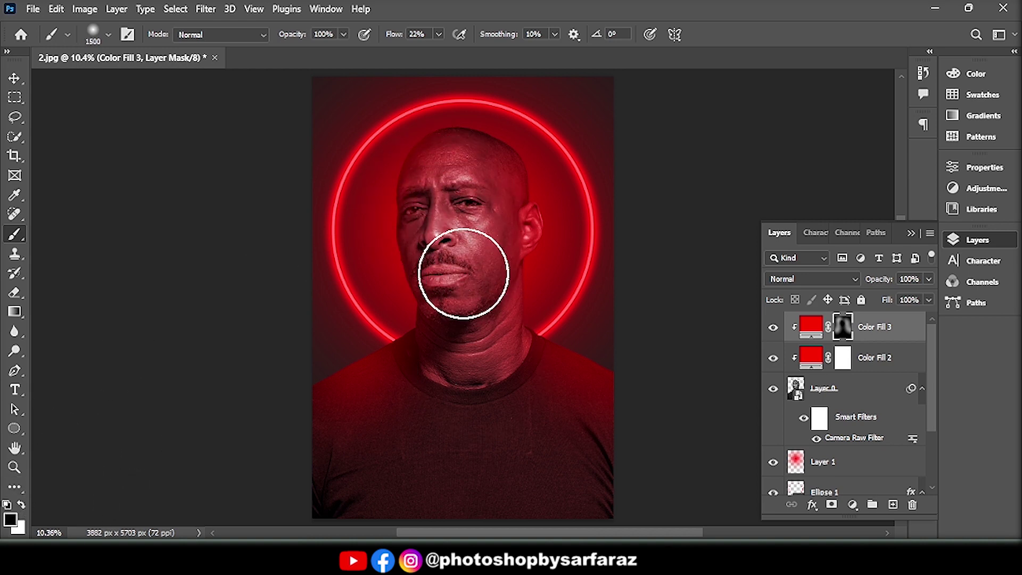
{"action": "left_click", "coordinate": [16, 80]}
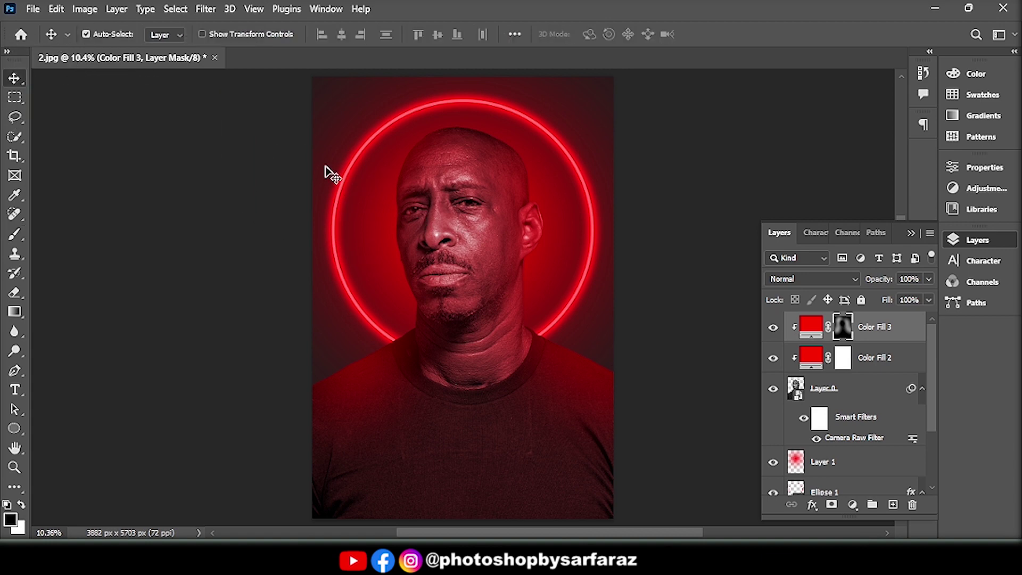
Step: Group Color Fill 3, Color Fill 2 and Layer 0 into Group 1 and add a layer mask
{"action": "key", "text": "ctrl+2"}
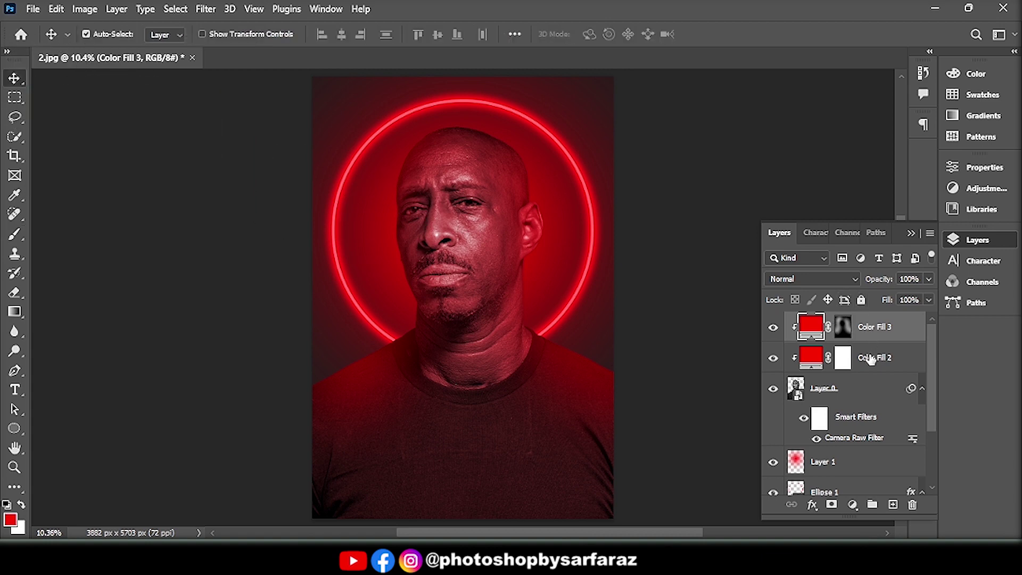
{"action": "left_click", "coordinate": [870, 359], "text": "shift"}
{"action": "left_click", "coordinate": [870, 388], "text": "shift"}
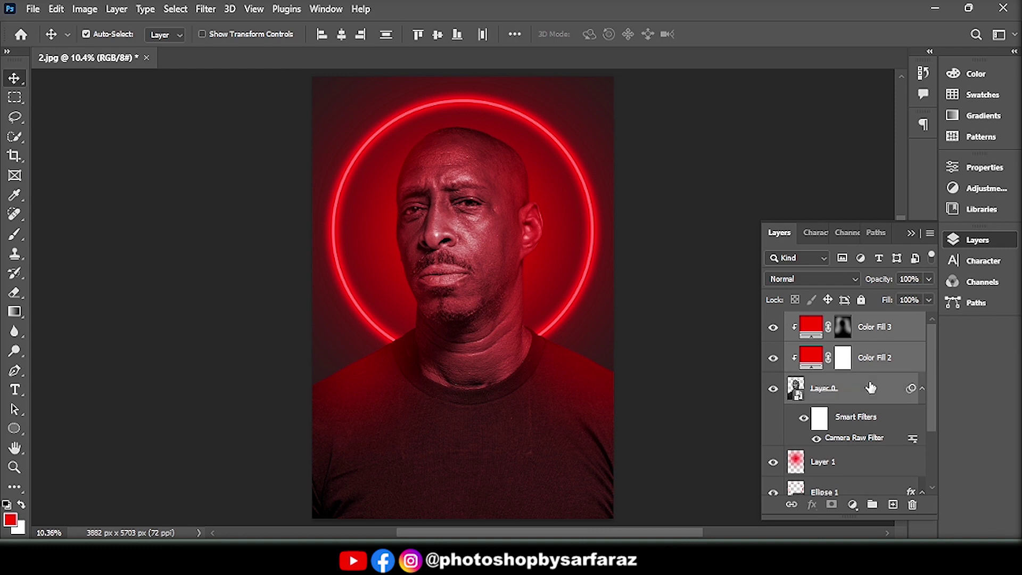
{"action": "left_click_drag", "start_coordinate": [870, 518], "coordinate": [871, 516]}
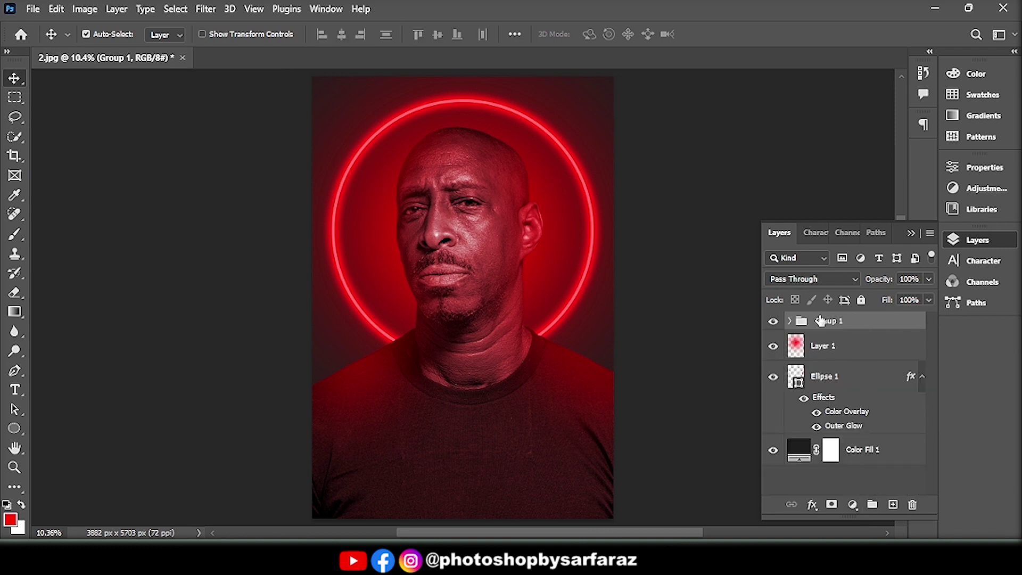
{"action": "left_click", "coordinate": [831, 504]}
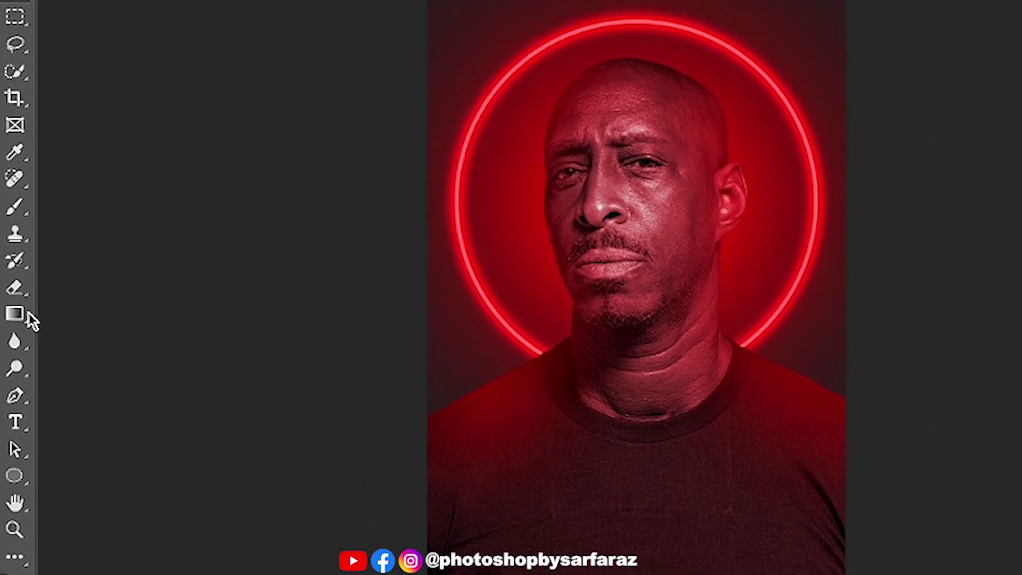
Step: Drag a black-to-transparent Basics gradient upward from the bottom to fade the lower torso
{"action": "right_click", "coordinate": [15, 311]}
{"action": "key", "text": "Escape"}
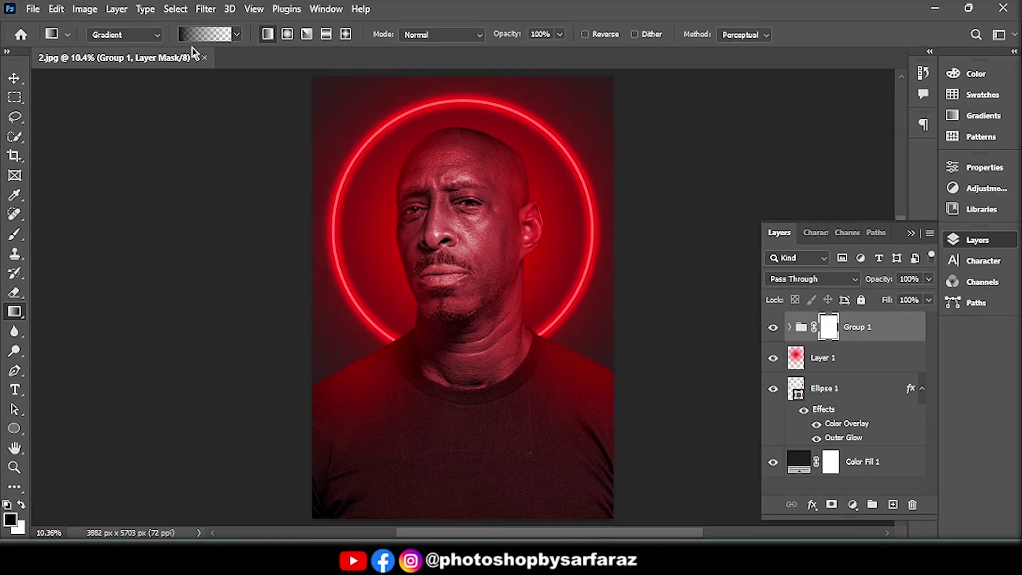
{"action": "left_click", "coordinate": [200, 41]}
{"action": "left_click", "coordinate": [128, 64]}
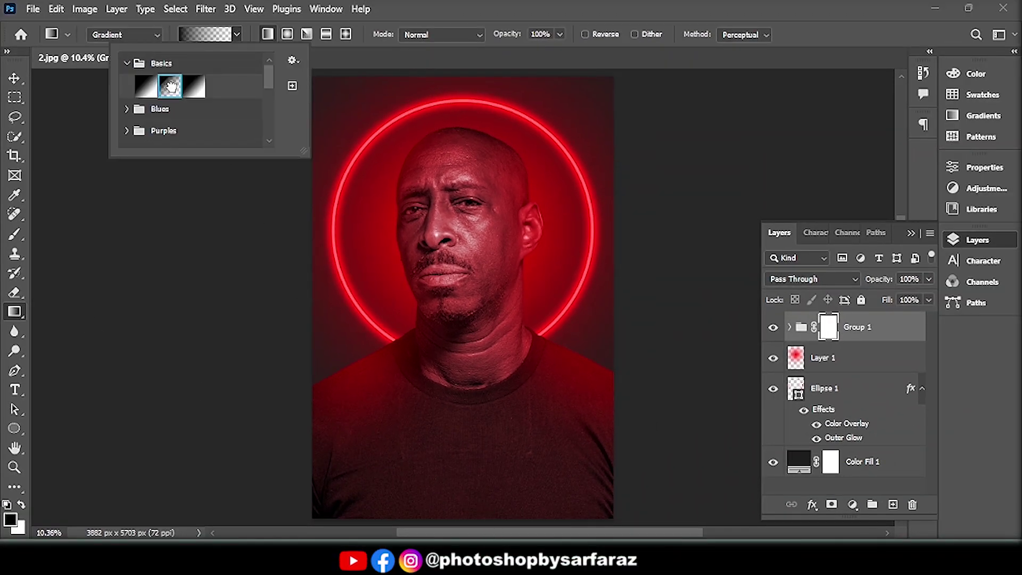
{"action": "left_click", "coordinate": [600, 6]}
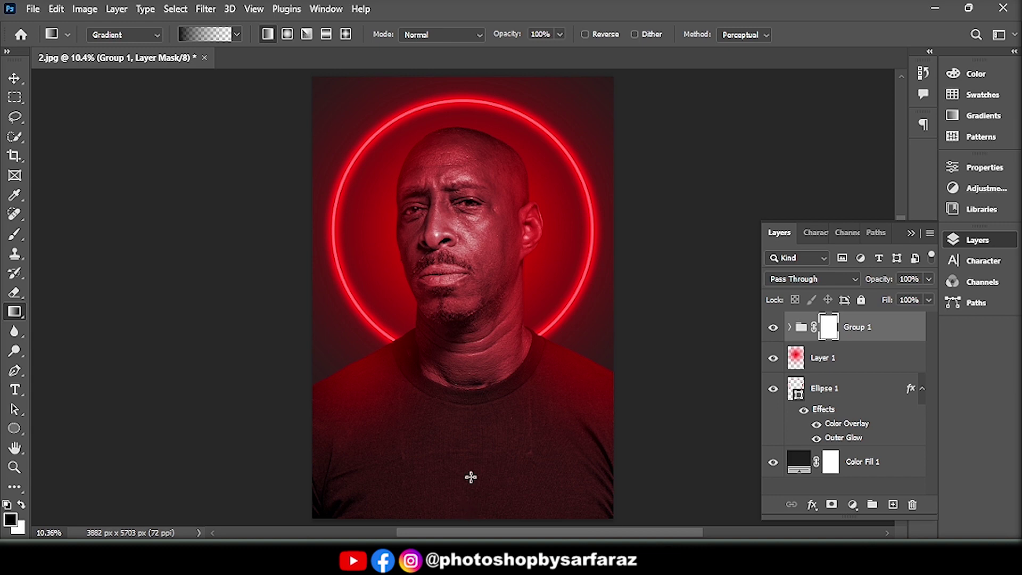
{"action": "left_click_drag", "start_coordinate": [467, 514], "coordinate": [447, 238]}
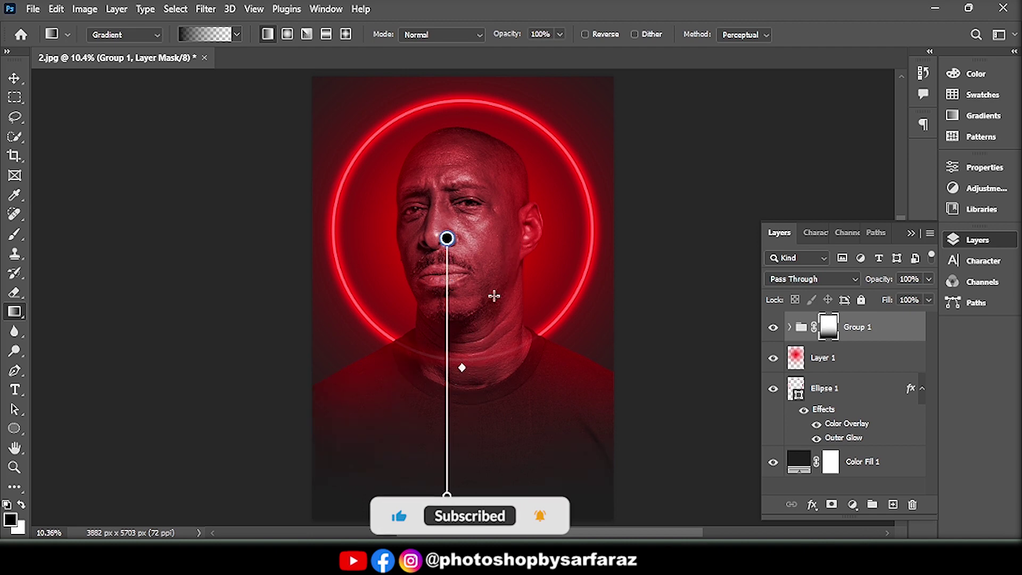
{"action": "key", "text": "v"}
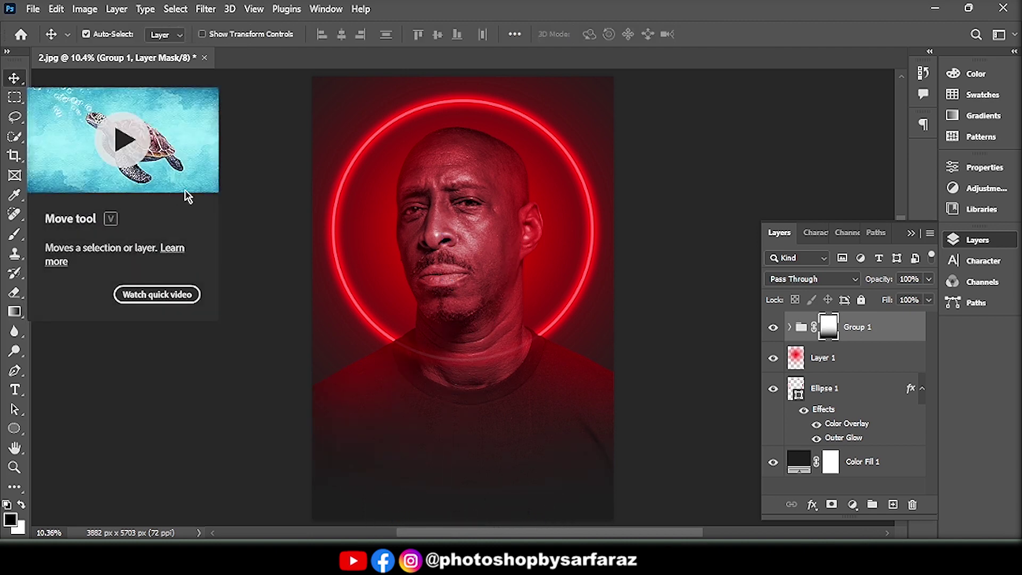
{"action": "left_click", "coordinate": [243, 186]}
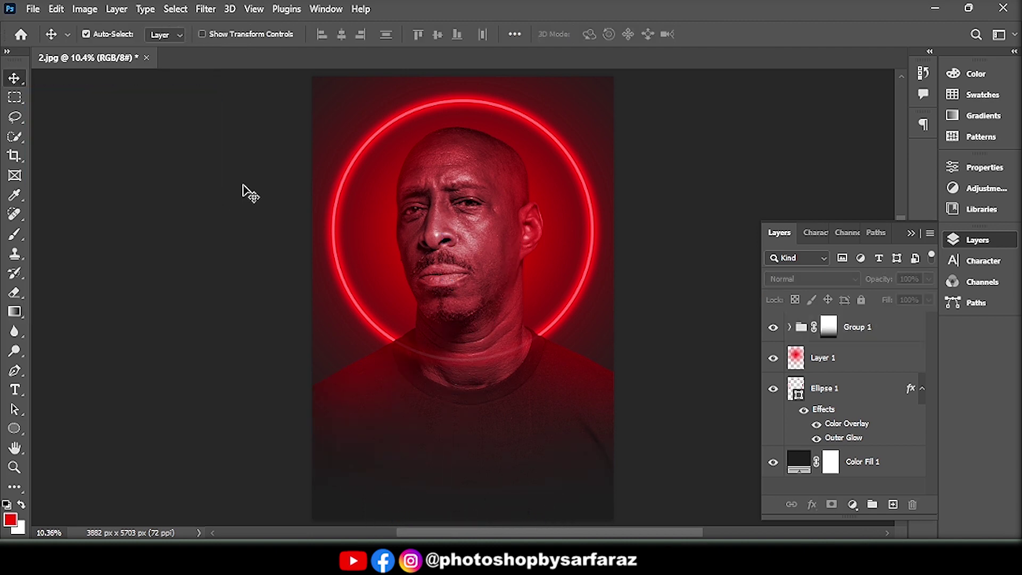
Step: Start a horizontal text layer below the face with white as the text colour
{"action": "left_click", "coordinate": [871, 333]}
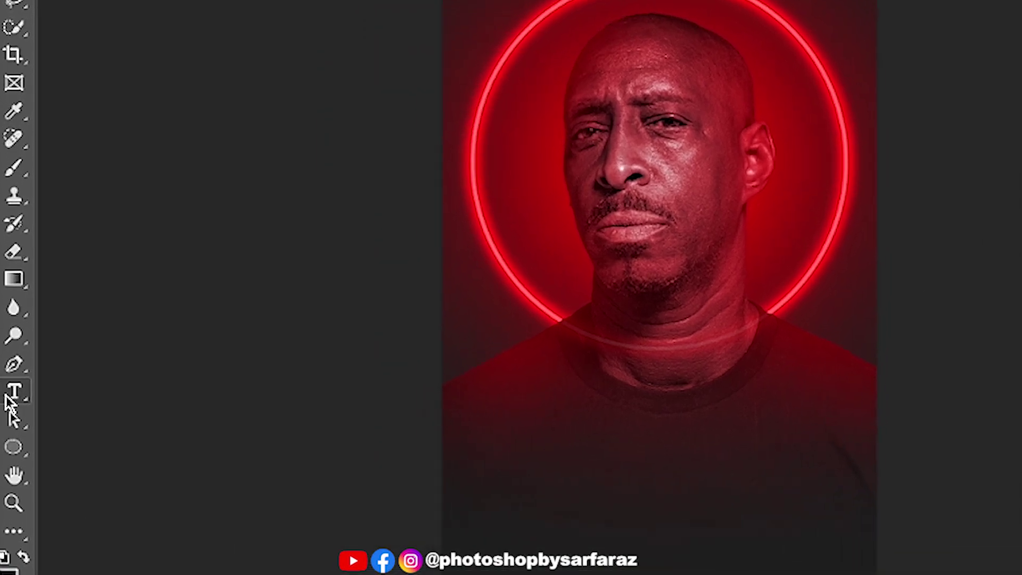
{"action": "right_click", "coordinate": [11, 394]}
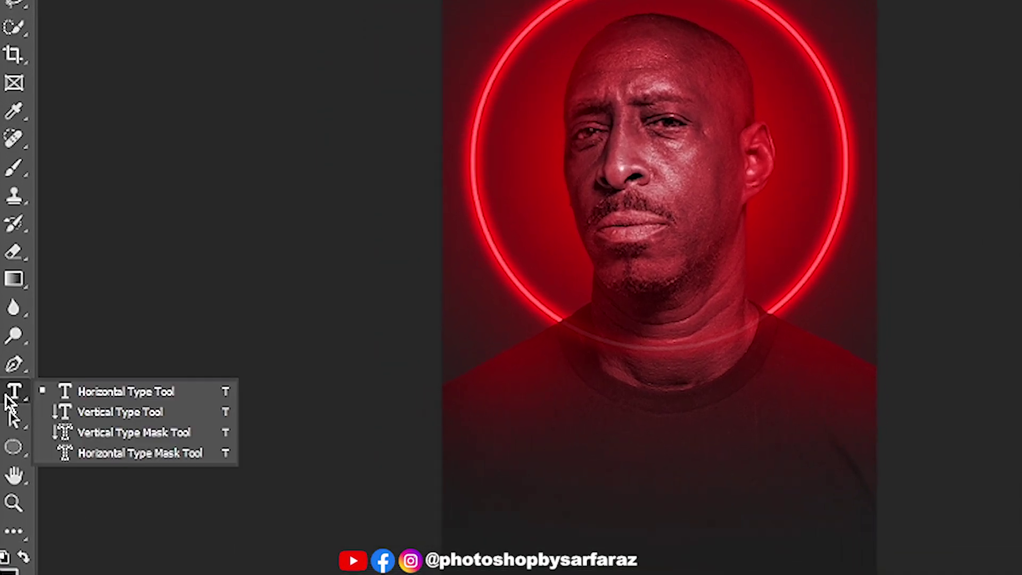
{"action": "left_click", "coordinate": [107, 399]}
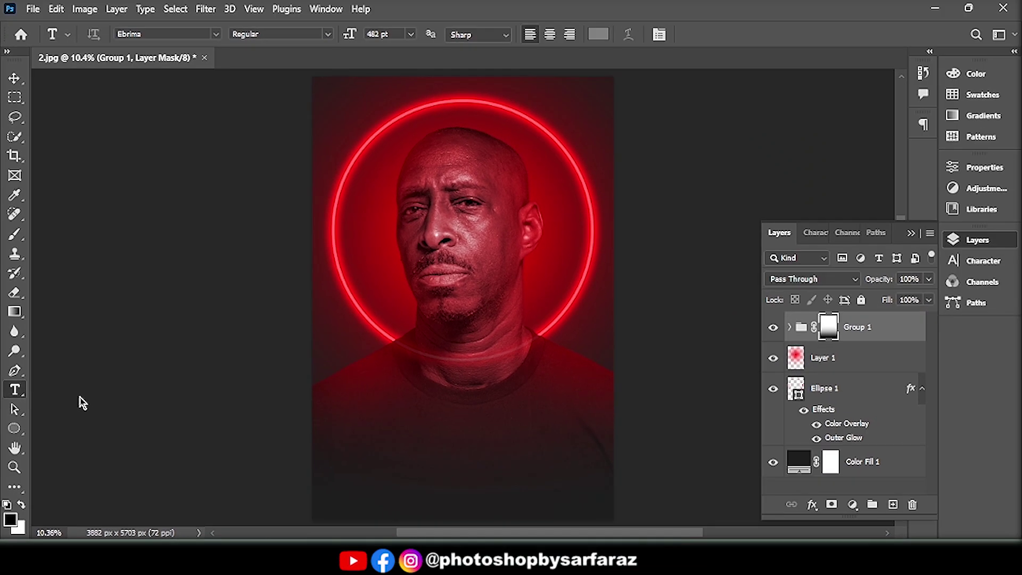
{"action": "left_click", "coordinate": [390, 426]}
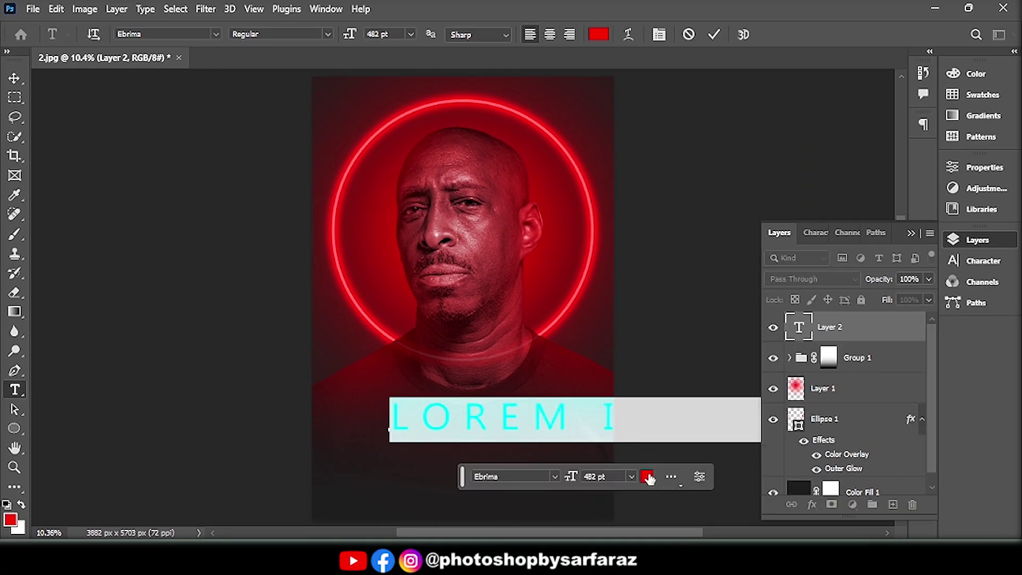
{"action": "left_click", "coordinate": [647, 477]}
{"action": "left_click", "coordinate": [399, 187]}
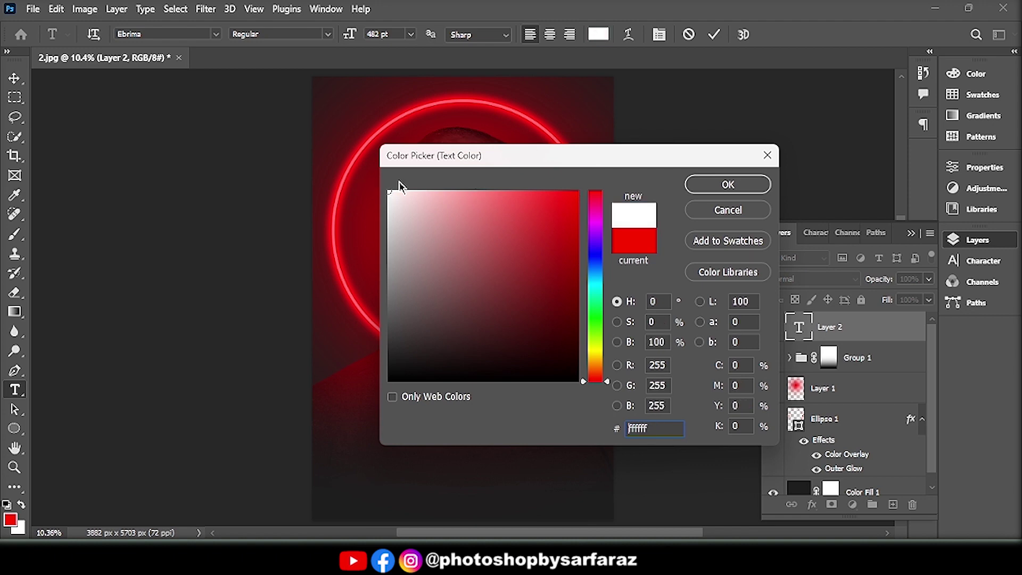
{"action": "left_click", "coordinate": [725, 186]}
Step: Type the 'GO AHED' headline and duplicate it just beneath the original
{"action": "type", "text": "GO "}
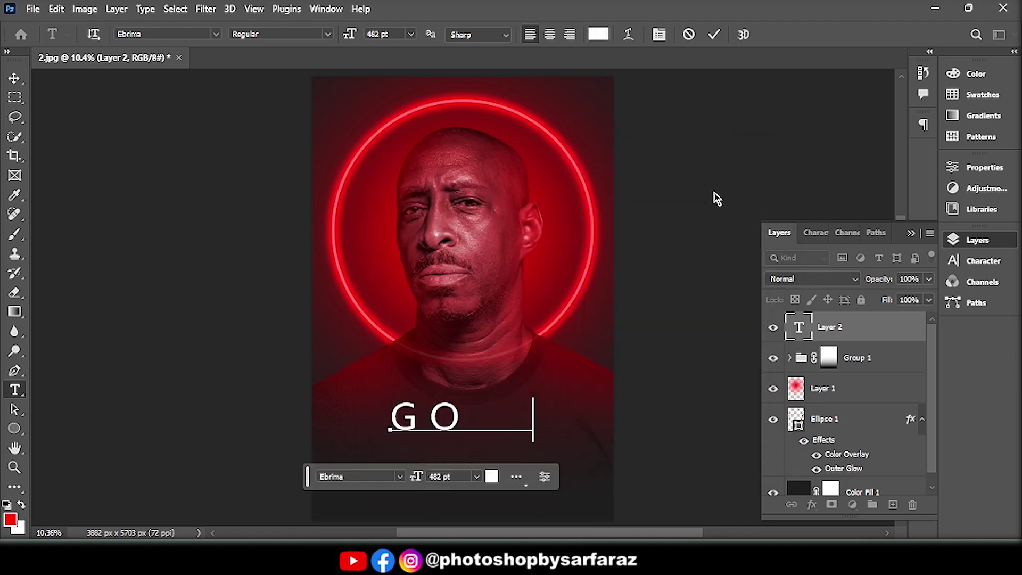
{"action": "type", "text": "AHED"}
{"action": "left_click", "coordinate": [14, 77]}
{"action": "left_click_drag", "start_coordinate": [517, 420], "coordinate": [489, 454]}
Step: Change the headline copy's text to SUCCESS WILL COME and colour it red (ff0000)
{"action": "double_click", "coordinate": [485, 447]}
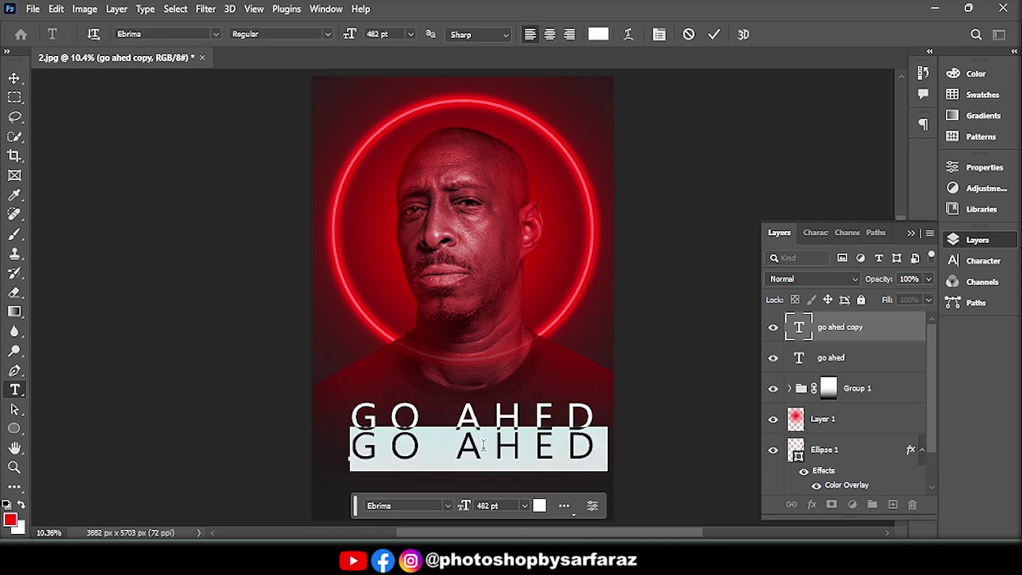
{"action": "type", "text": "succe"}
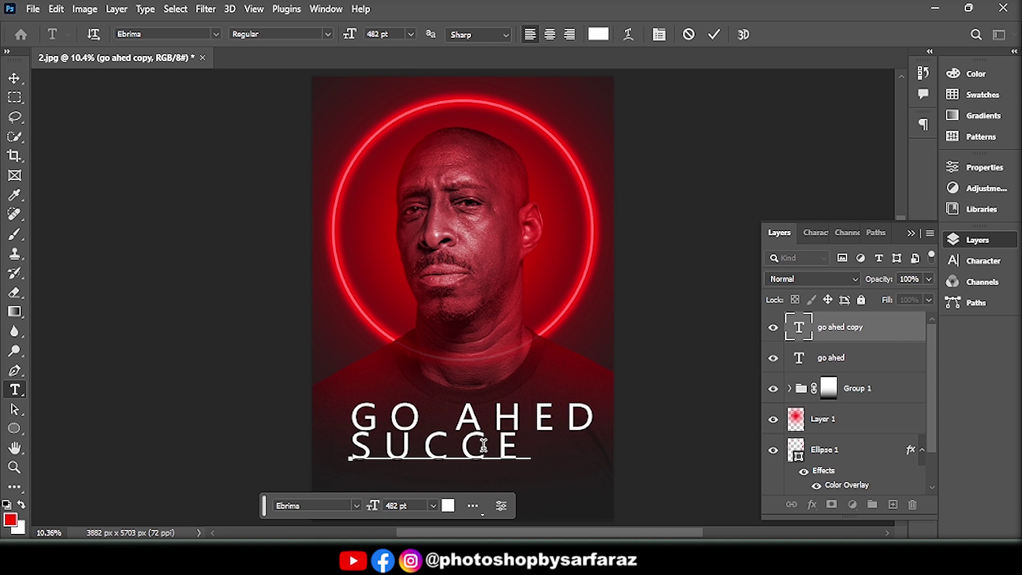
{"action": "type", "text": "ss"}
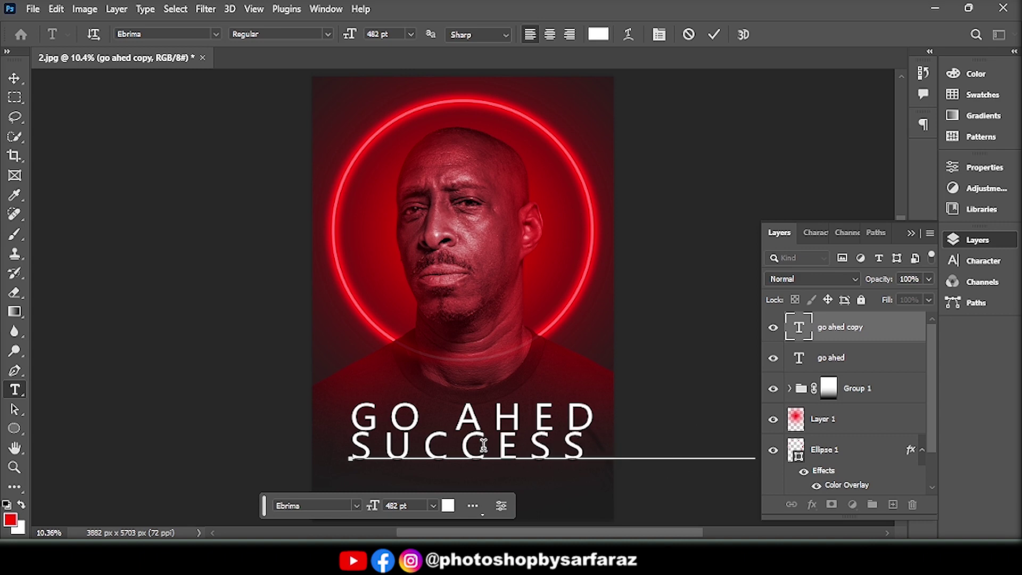
{"action": "key", "text": "ctrl+a"}
{"action": "left_click", "coordinate": [599, 35]}
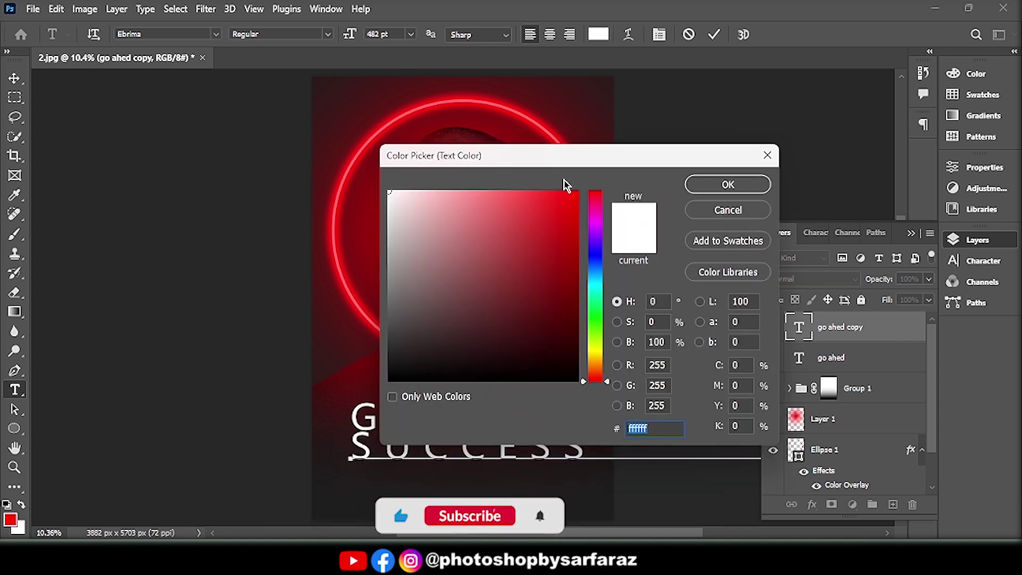
{"action": "type", "text": "ff0000"}
{"action": "left_click", "coordinate": [725, 185]}
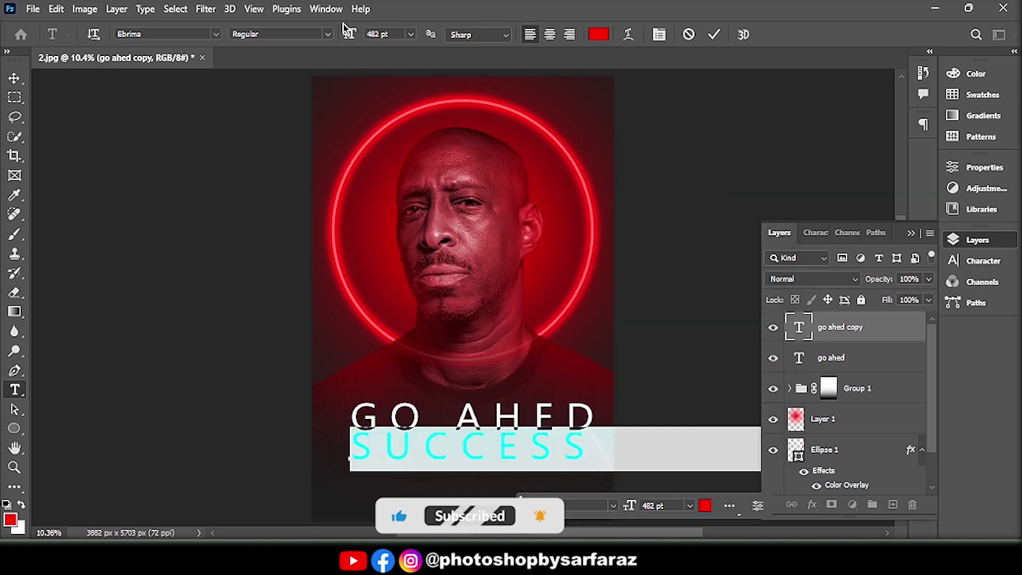
Step: Shrink the subtitle to 269 pt in the Character panel and commit the text
{"action": "left_click", "coordinate": [326, 9]}
{"action": "left_click", "coordinate": [415, 181]}
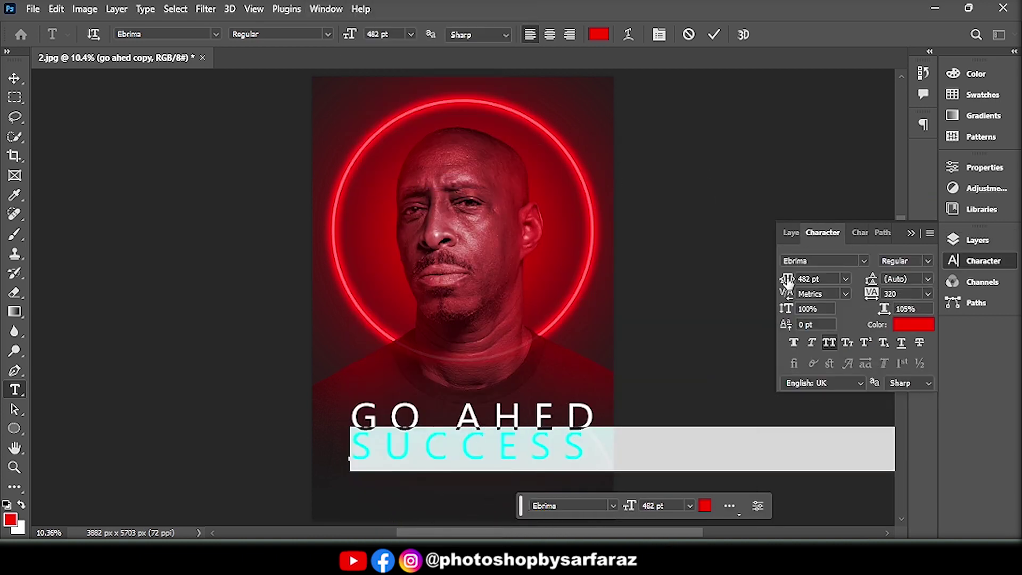
{"action": "left_click_drag", "start_coordinate": [788, 280], "coordinate": [623, 299]}
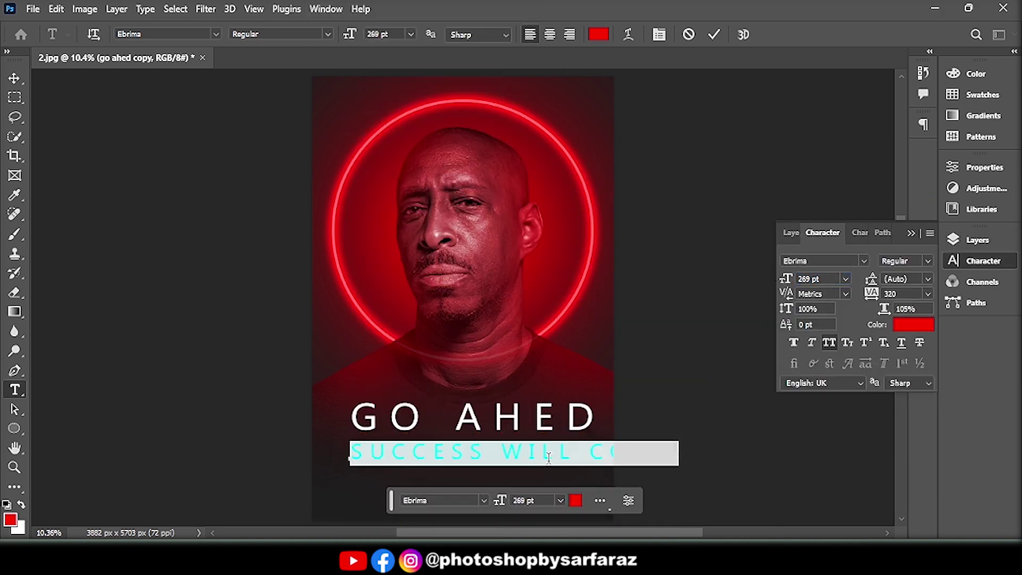
{"action": "left_click", "coordinate": [11, 78]}
Step: Reduce the subtitle to 228 pt and centre it beneath GO AHED, nudging the headline slightly left
{"action": "left_click_drag", "start_coordinate": [599, 459], "coordinate": [545, 443]}
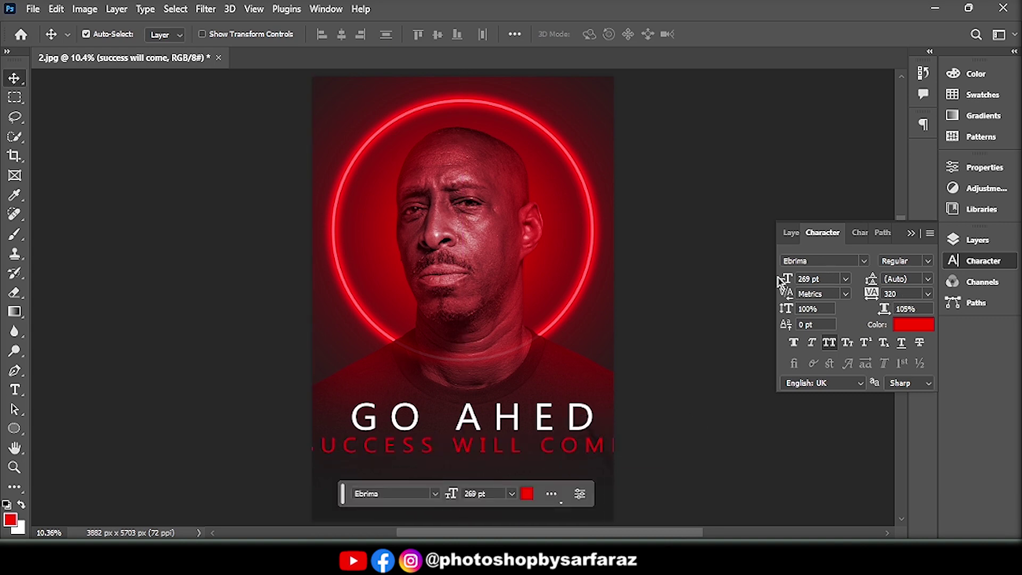
{"action": "left_click_drag", "start_coordinate": [780, 280], "coordinate": [773, 279]}
{"action": "left_click_drag", "start_coordinate": [418, 452], "coordinate": [452, 451]}
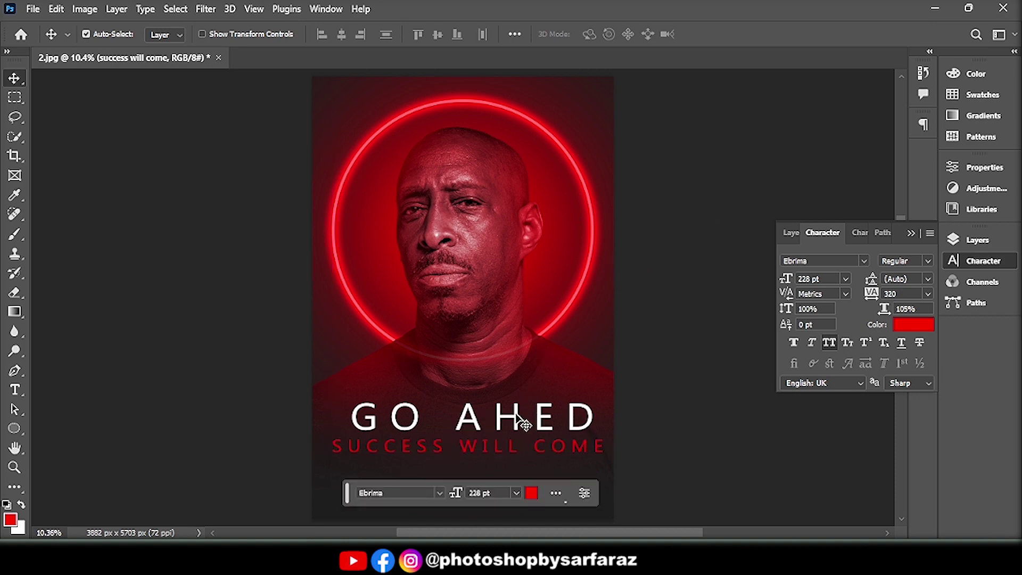
{"action": "left_click_drag", "start_coordinate": [519, 421], "coordinate": [514, 420]}
{"action": "left_click", "coordinate": [713, 290]}
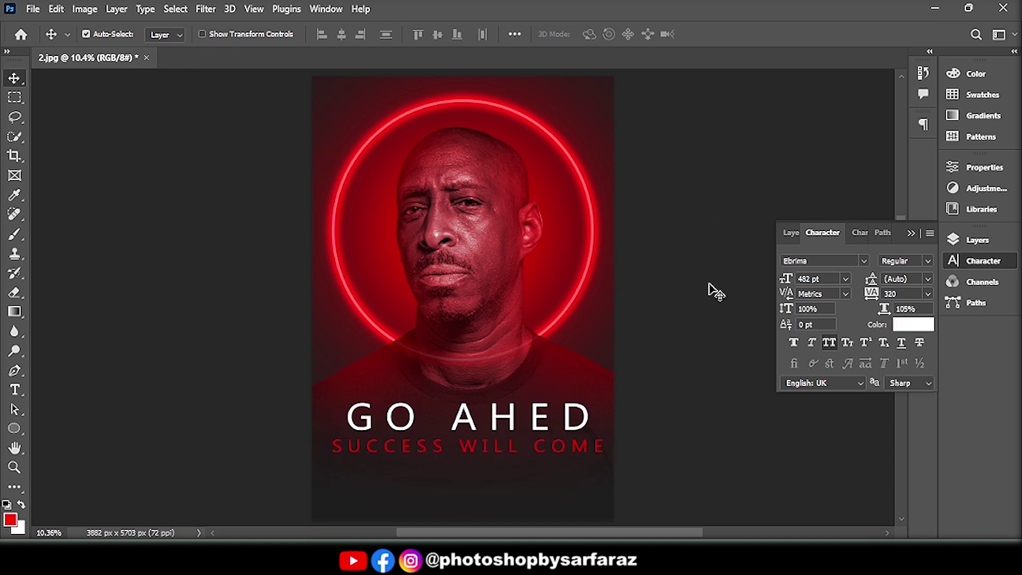